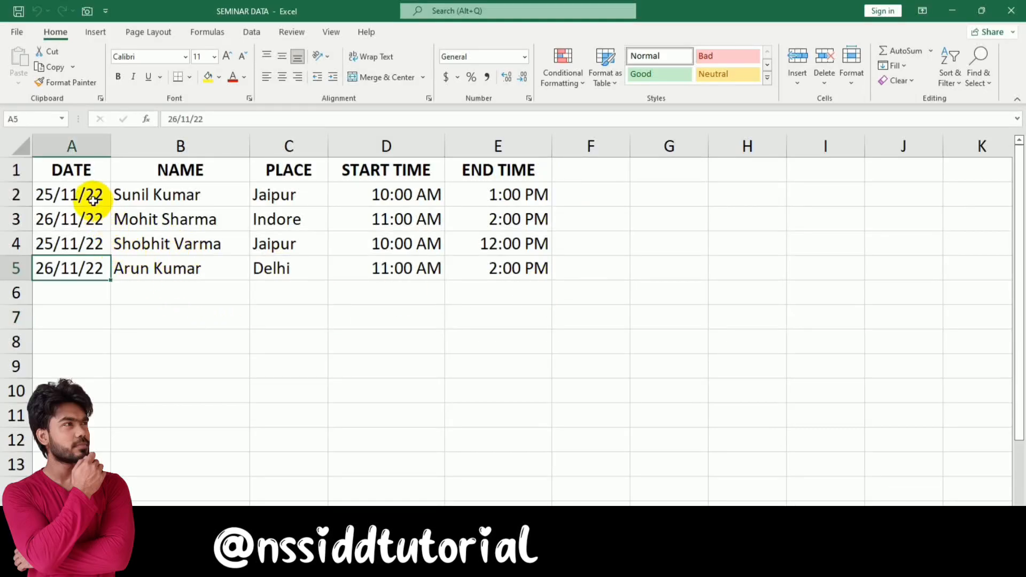
Review the dates in A2 and A4, places such as Indore and Delhi, and start/end times in D2 and E2
{"action": "left_click", "coordinate": [79, 195]}
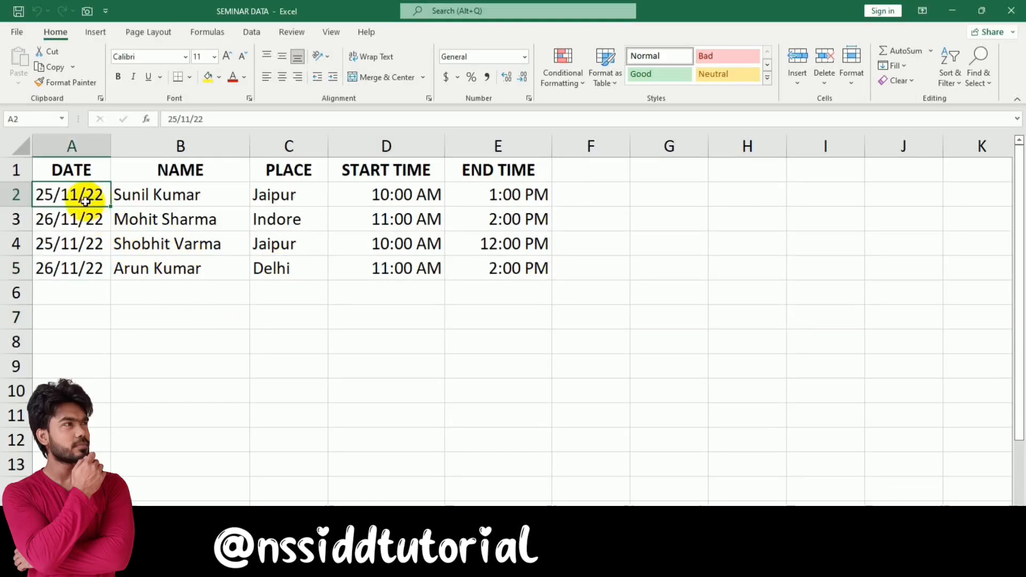
{"action": "left_click", "coordinate": [56, 239]}
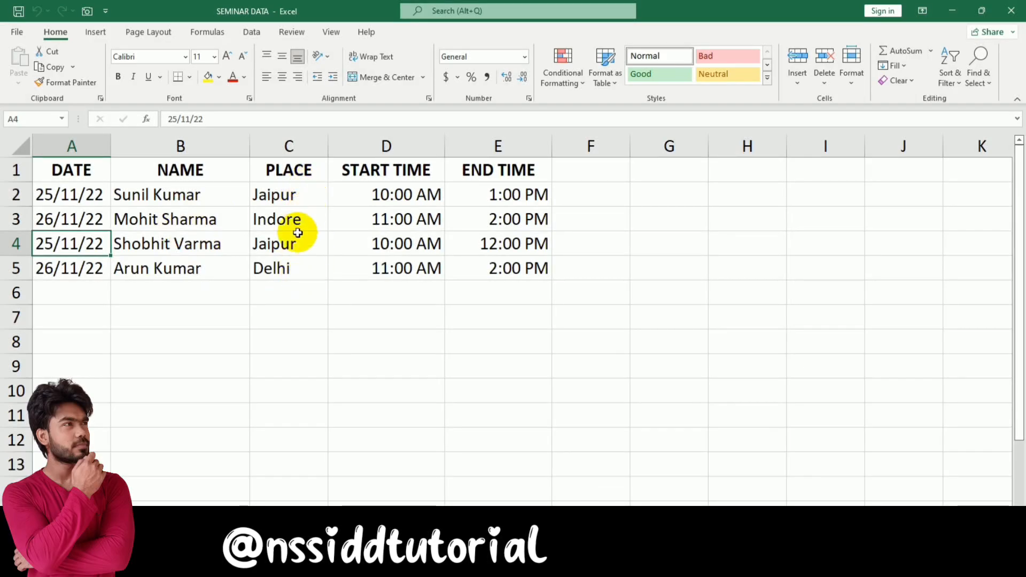
{"action": "left_click", "coordinate": [306, 199]}
{"action": "left_click", "coordinate": [303, 242]}
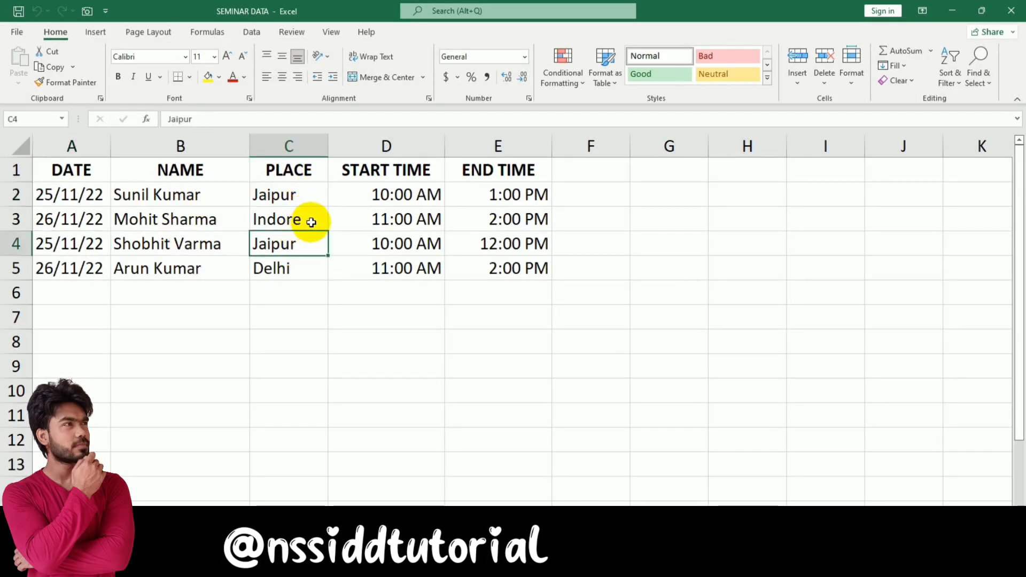
{"action": "left_click", "coordinate": [313, 222]}
{"action": "left_click", "coordinate": [307, 267]}
{"action": "left_click", "coordinate": [398, 202]}
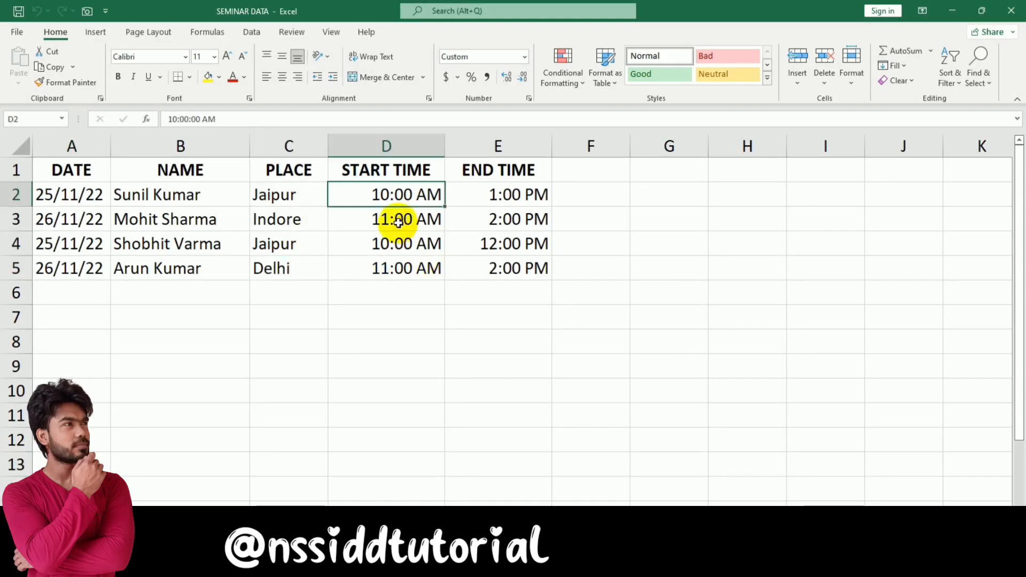
{"action": "left_click", "coordinate": [522, 194]}
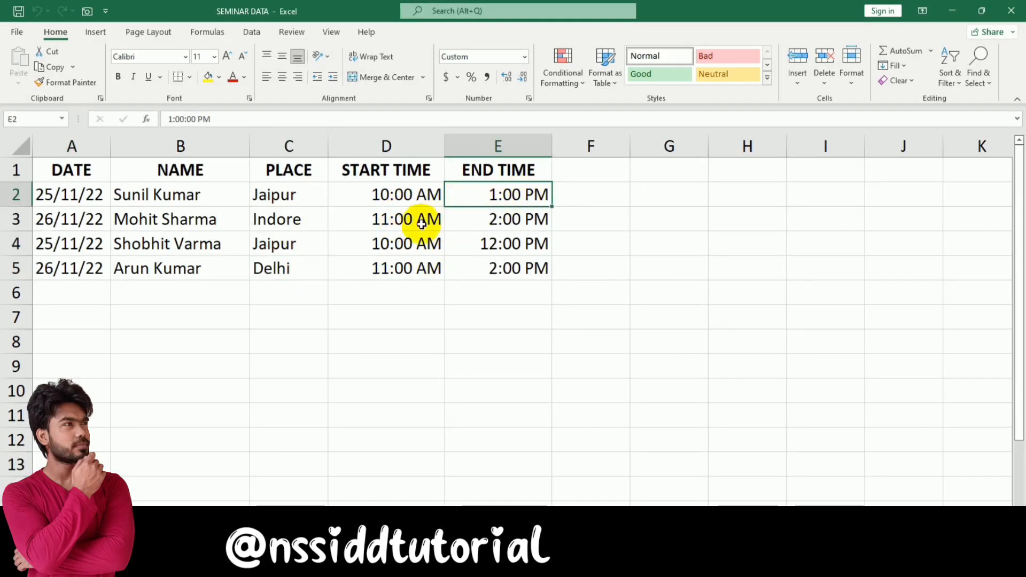
{"action": "left_click", "coordinate": [608, 335]}
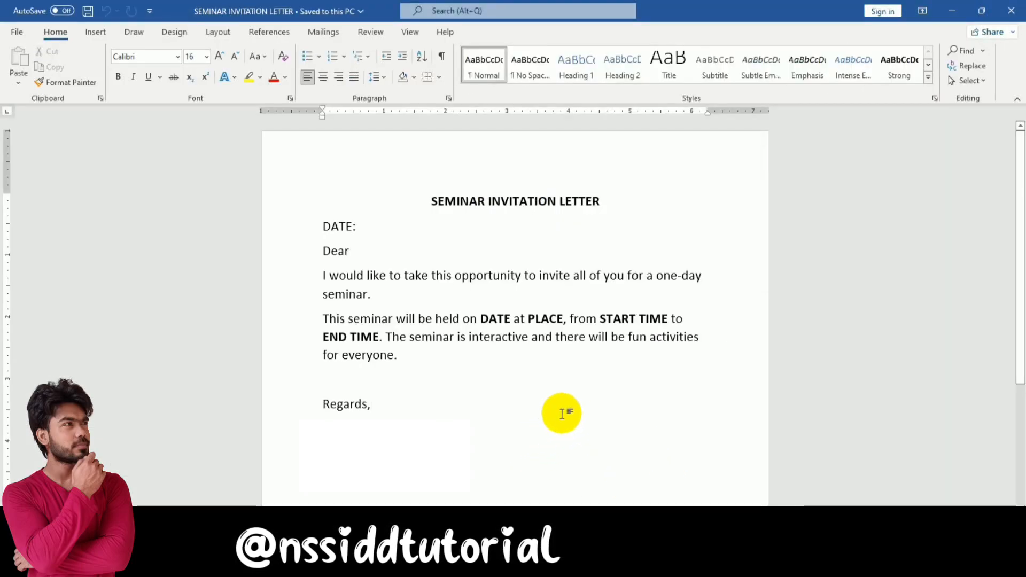
With the cursor after DATE:, show the Select Recipients options on the Mailings tab
{"action": "left_click", "coordinate": [393, 229]}
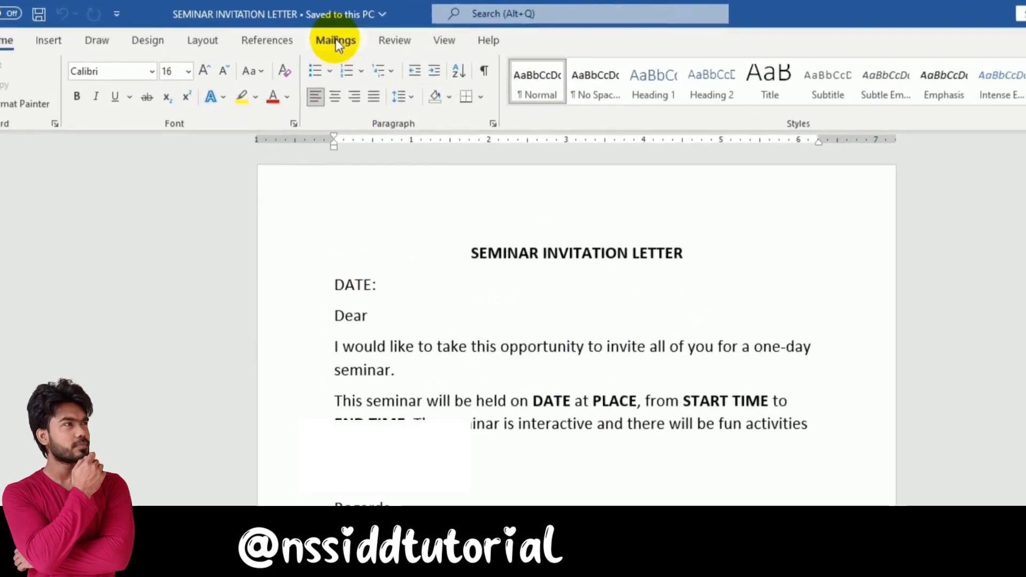
{"action": "left_click", "coordinate": [337, 41]}
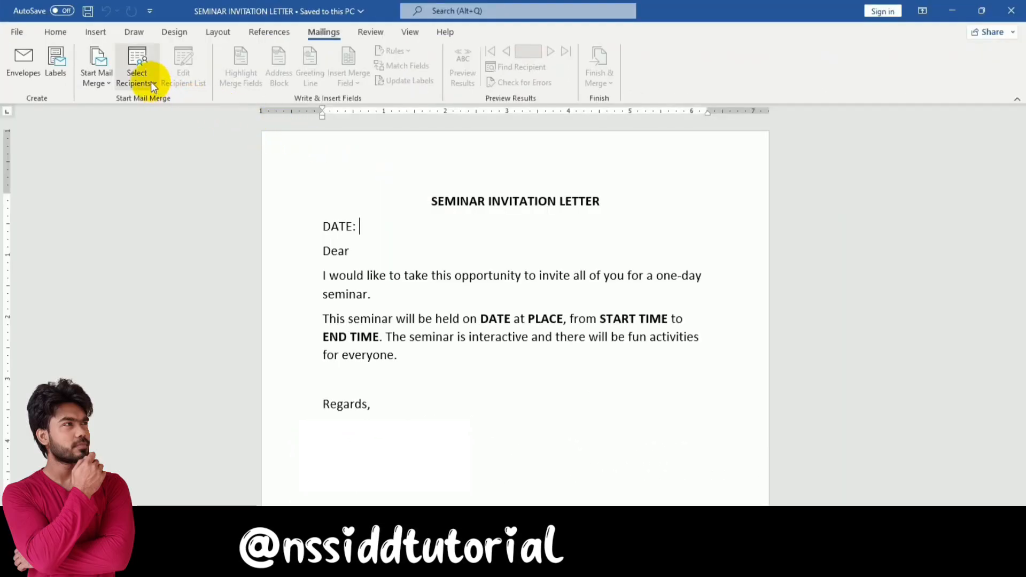
{"action": "left_click", "coordinate": [151, 85]}
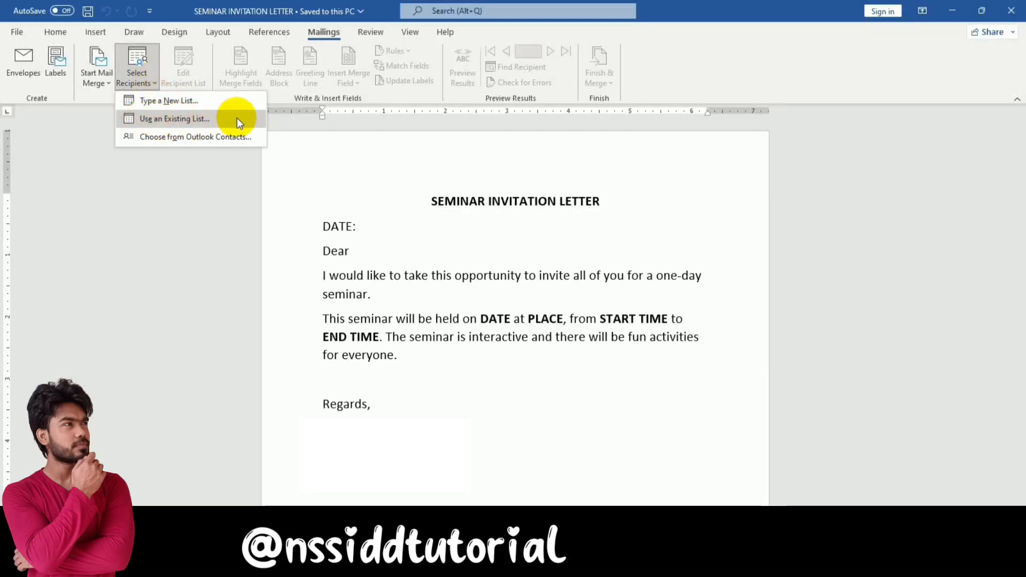
Attach the existing SEMINAR DATA workbook's Sheet1$ table as the mail merge recipient list
{"action": "left_click", "coordinate": [198, 119]}
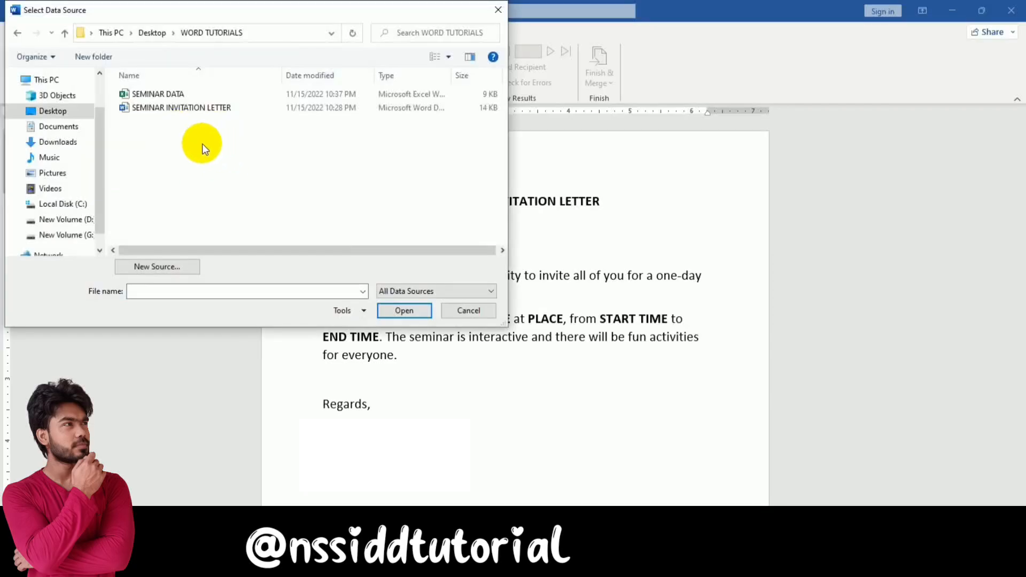
{"action": "left_click", "coordinate": [138, 95]}
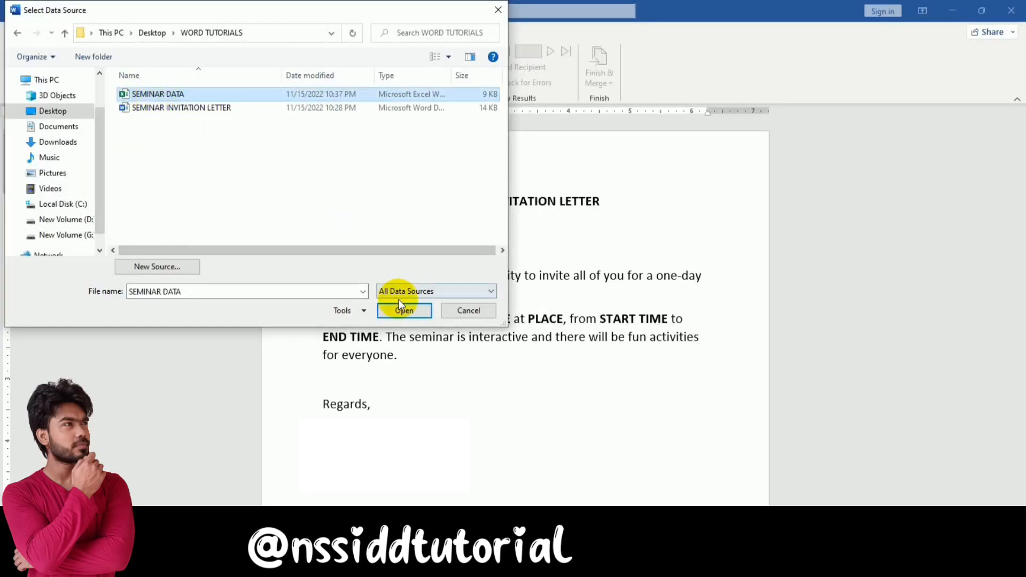
{"action": "left_click", "coordinate": [400, 309]}
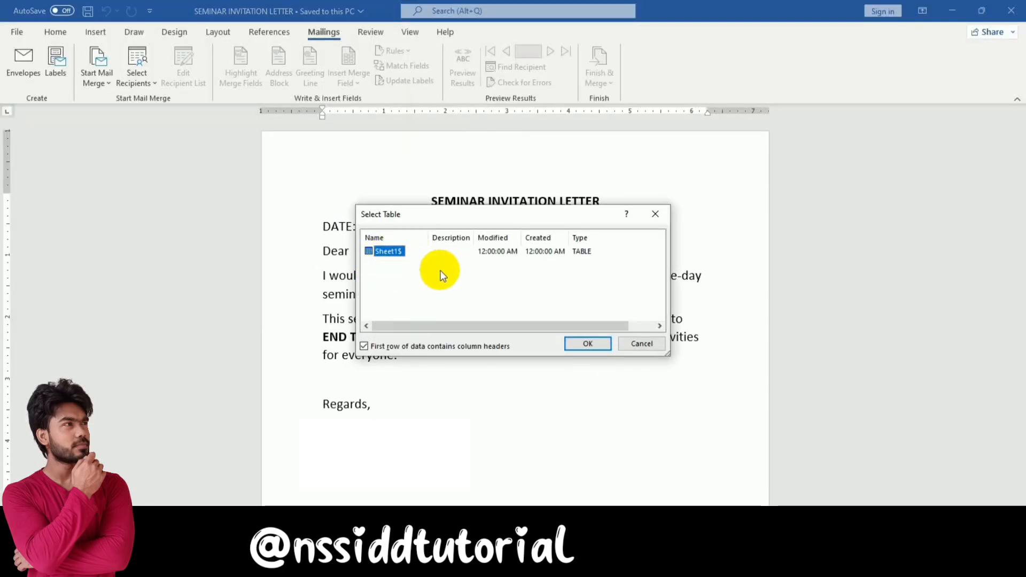
{"action": "left_click", "coordinate": [587, 343]}
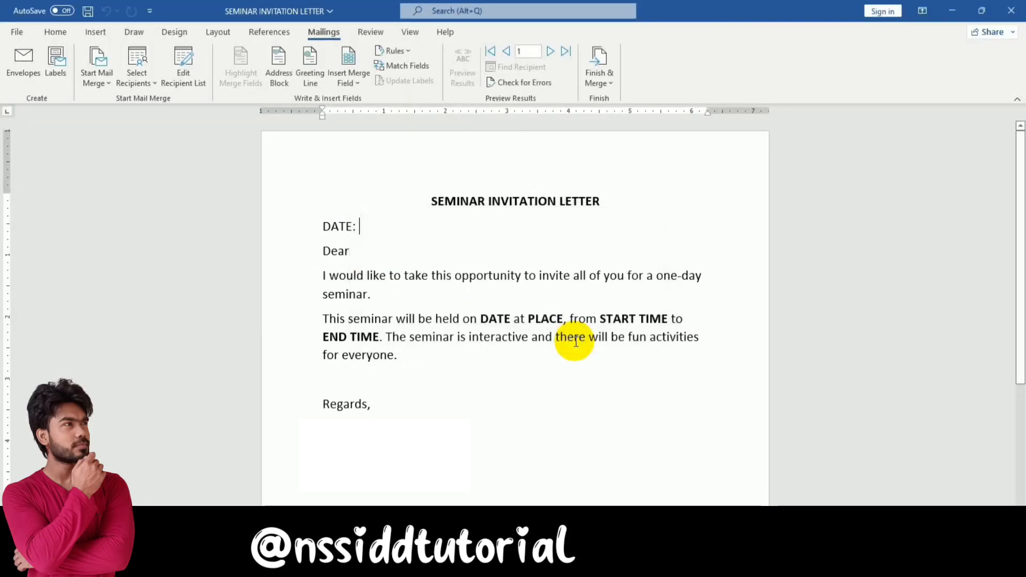
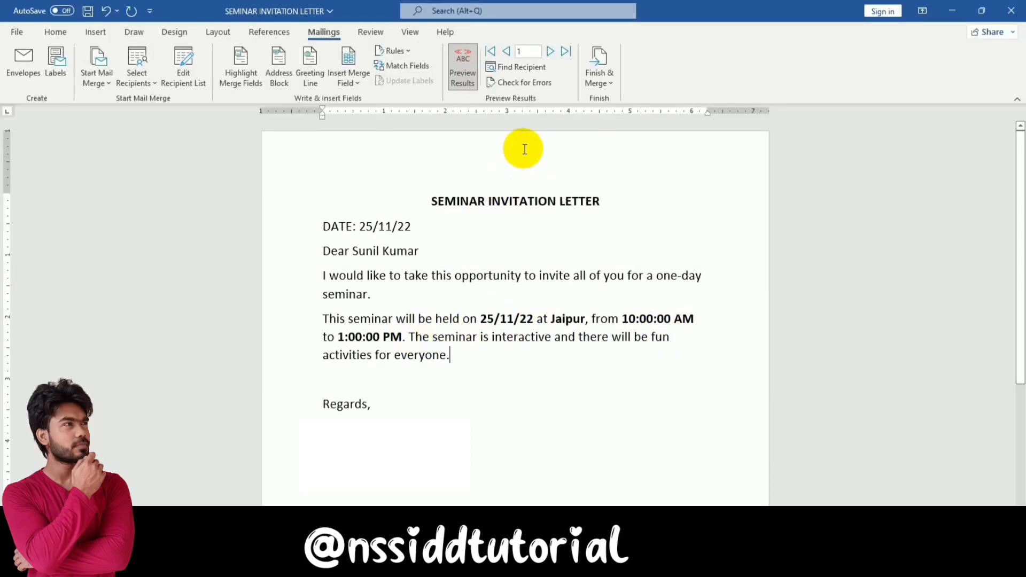
Preview recipient 2's letter (26/11/22, Indore, 11:00 AM–2:00 PM) and show the Finish & Merge options
{"action": "left_click", "coordinate": [554, 52]}
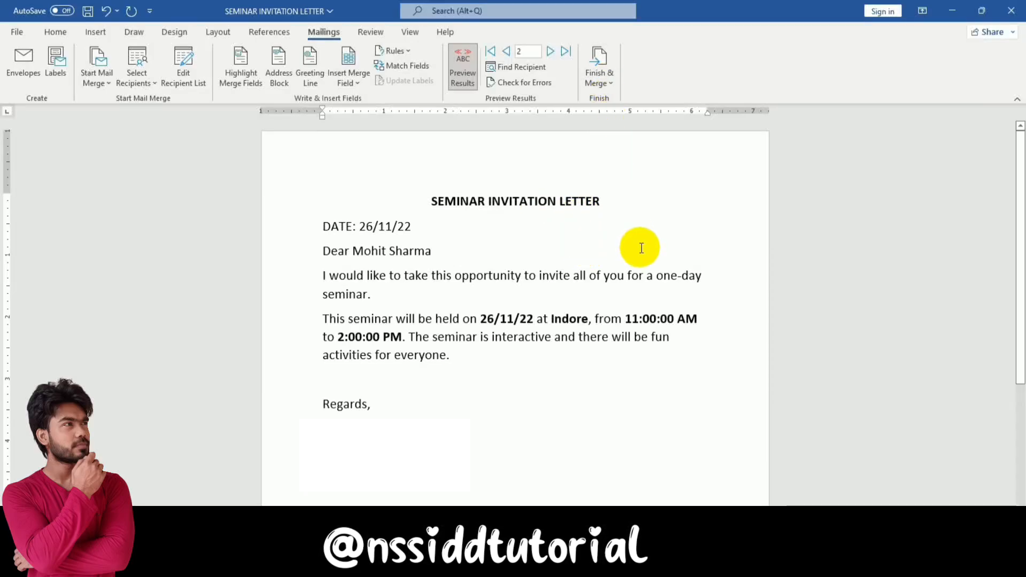
{"action": "left_click", "coordinate": [611, 85]}
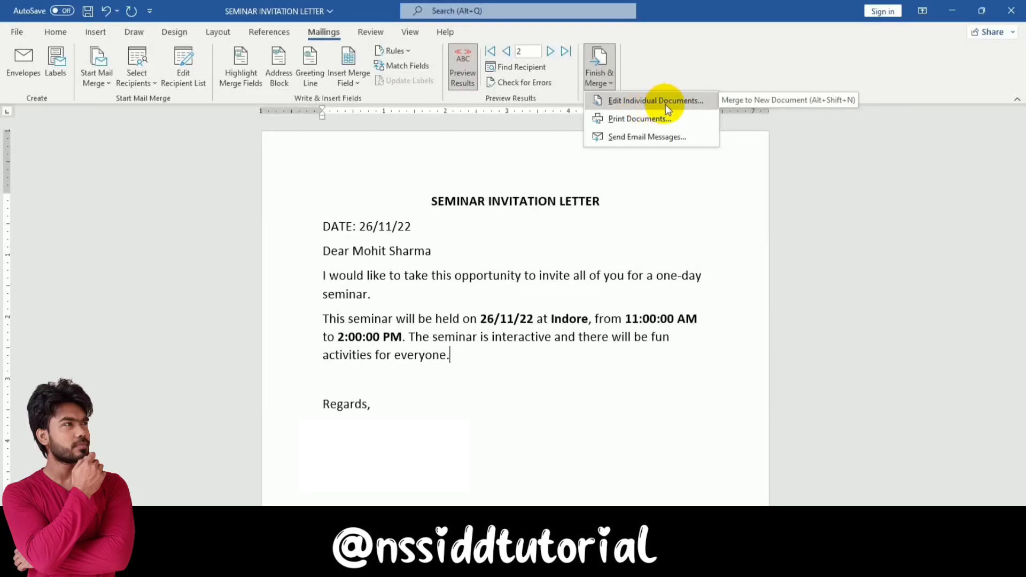
Merge all records into a new document of editable individual letters
{"action": "left_click", "coordinate": [665, 105]}
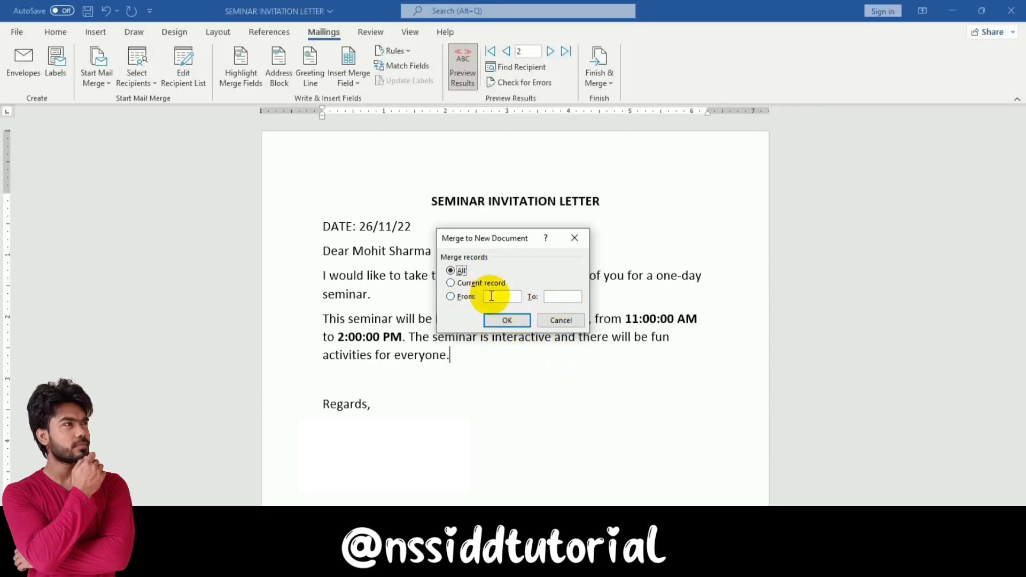
{"action": "left_click", "coordinate": [508, 320]}
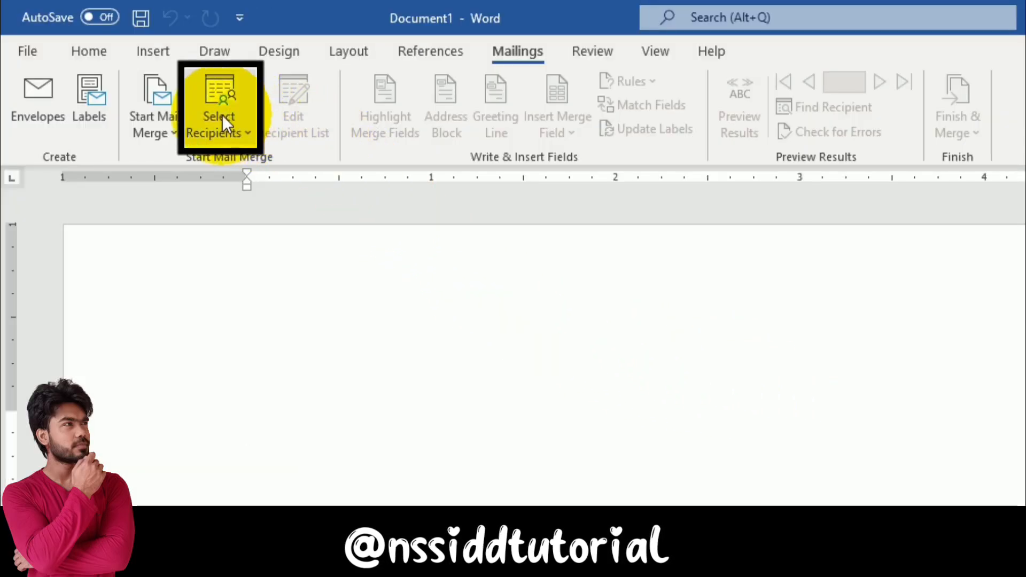
Start a new typed recipient list via Select Recipients > Type a New List
{"action": "left_click", "coordinate": [244, 136]}
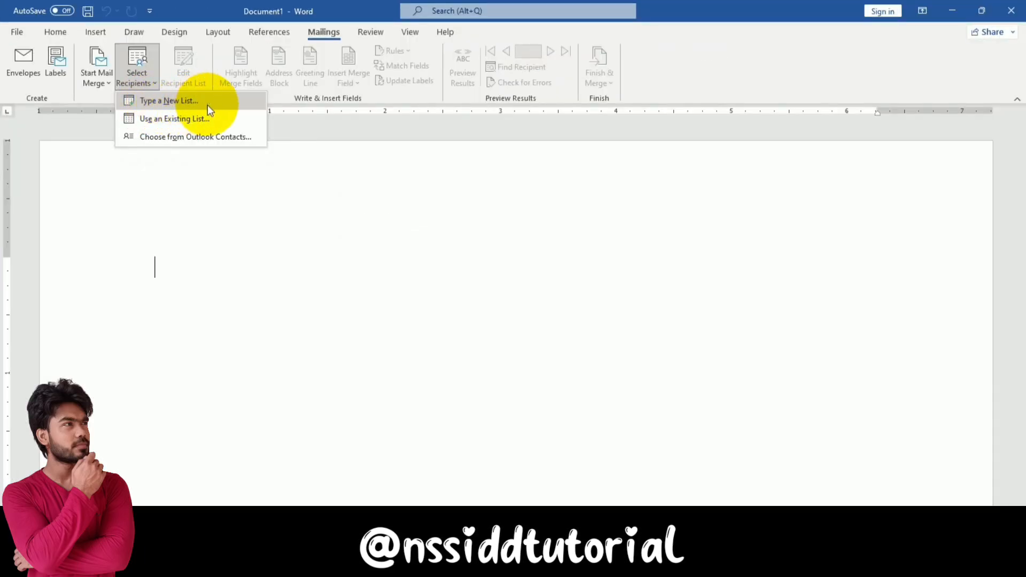
{"action": "left_click", "coordinate": [207, 104]}
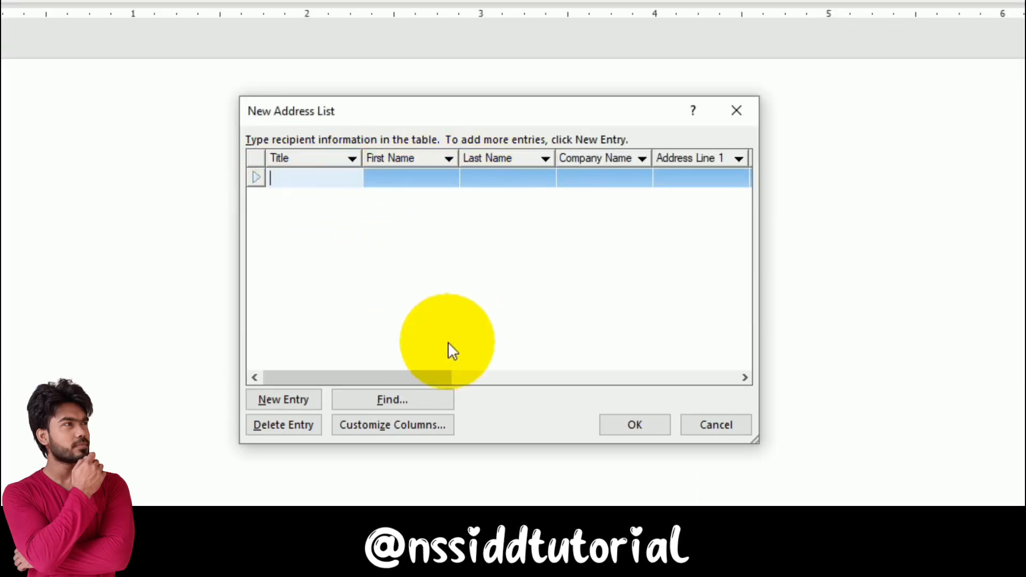
Scroll across the New Address List columns and open Customize Columns to edit the field names
{"action": "left_click_drag", "start_coordinate": [434, 377], "coordinate": [381, 344]}
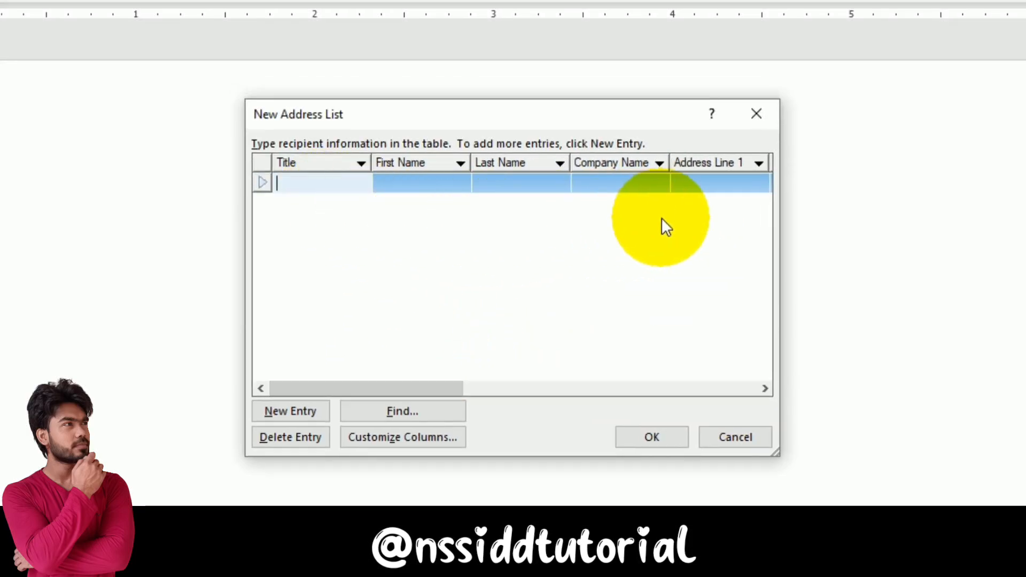
{"action": "left_click_drag", "start_coordinate": [384, 388], "coordinate": [698, 381]}
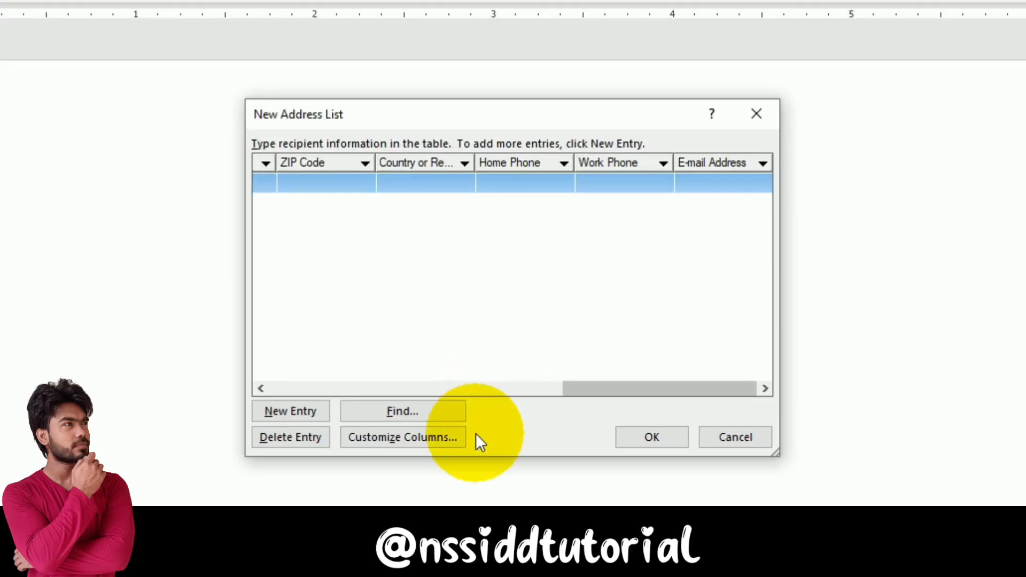
{"action": "left_click", "coordinate": [427, 444]}
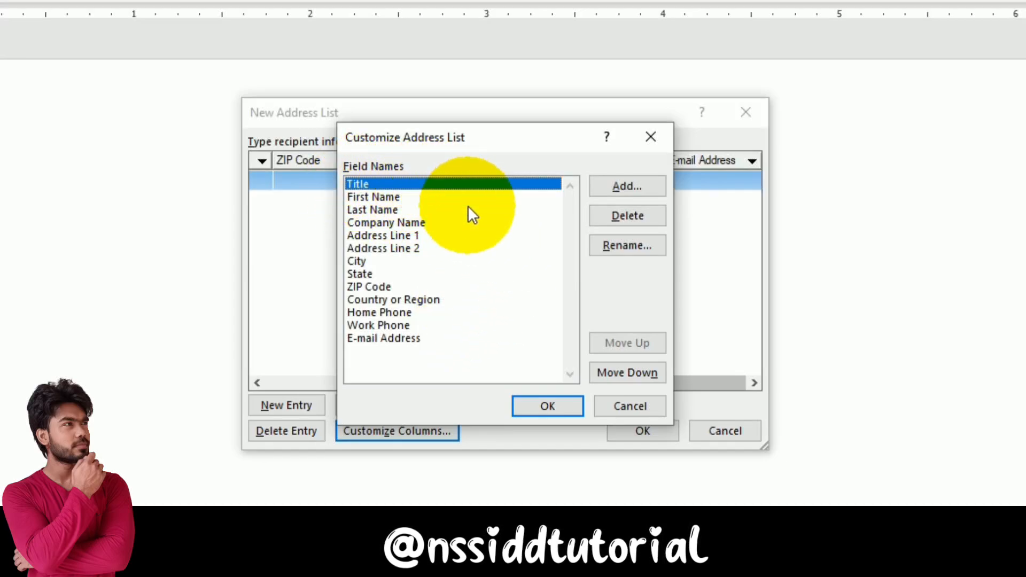
Delete the Title, Address Line 2, ZIP Code and Home Phone fields from the address list
{"action": "left_click", "coordinate": [603, 221]}
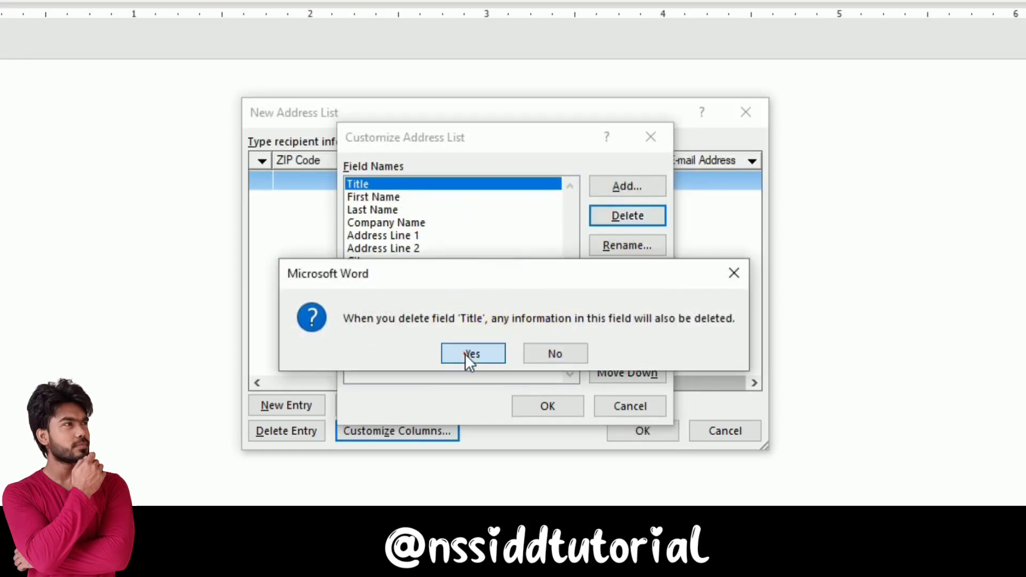
{"action": "left_click", "coordinate": [465, 354]}
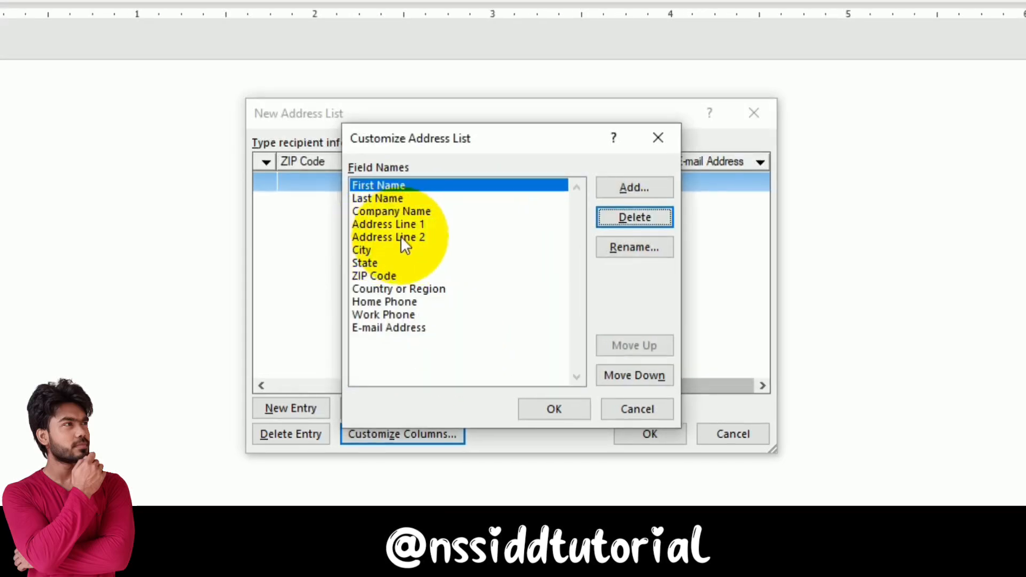
{"action": "left_click", "coordinate": [397, 235]}
{"action": "left_click", "coordinate": [635, 217]}
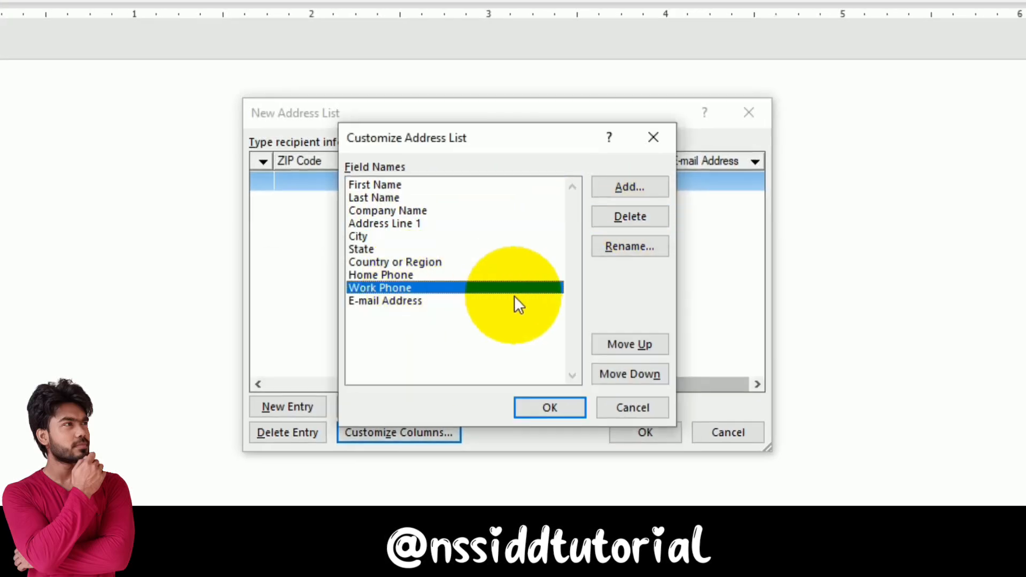
{"action": "left_click", "coordinate": [406, 275]}
{"action": "left_click", "coordinate": [630, 220]}
{"action": "left_click", "coordinate": [469, 353]}
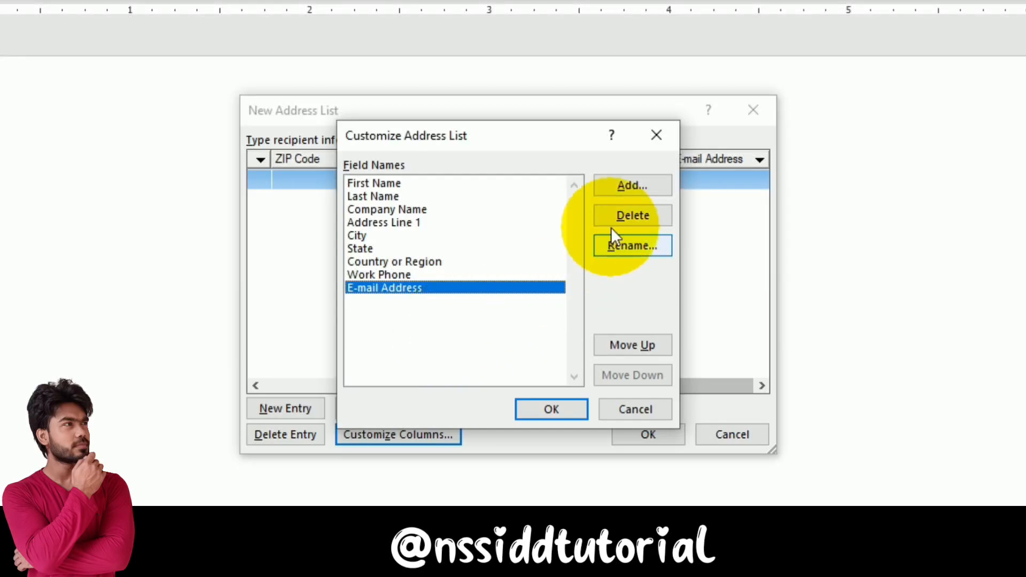
Move E-mail Address above Work Phone and apply the customised field list
{"action": "left_click", "coordinate": [653, 187]}
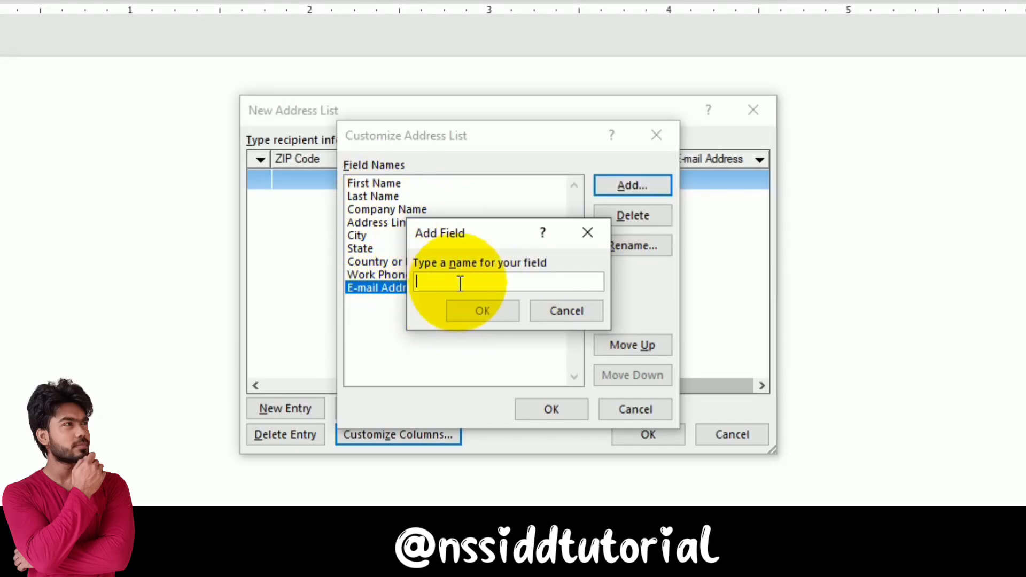
{"action": "left_click", "coordinate": [566, 314]}
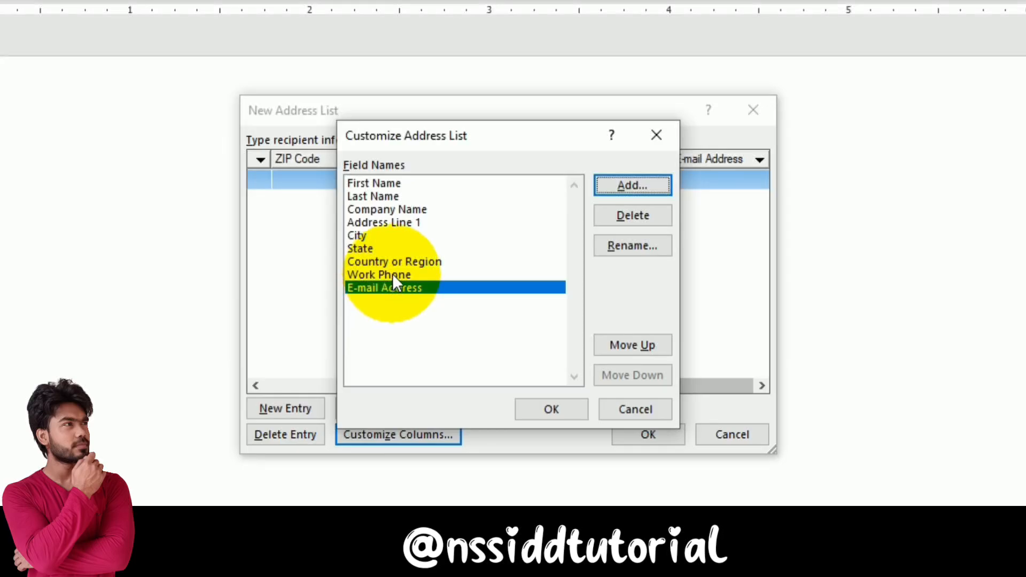
{"action": "left_click", "coordinate": [628, 350]}
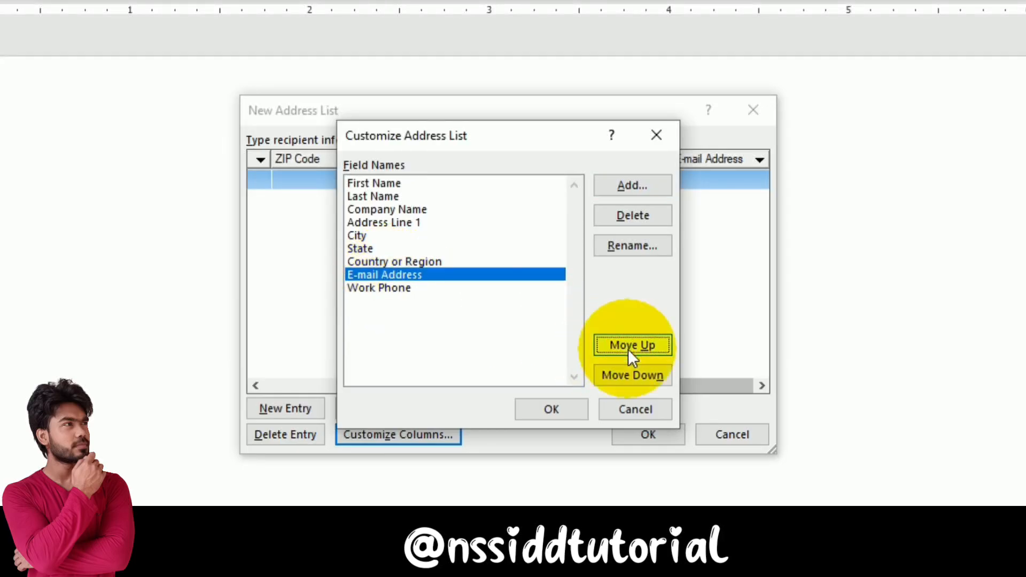
{"action": "left_click", "coordinate": [548, 408]}
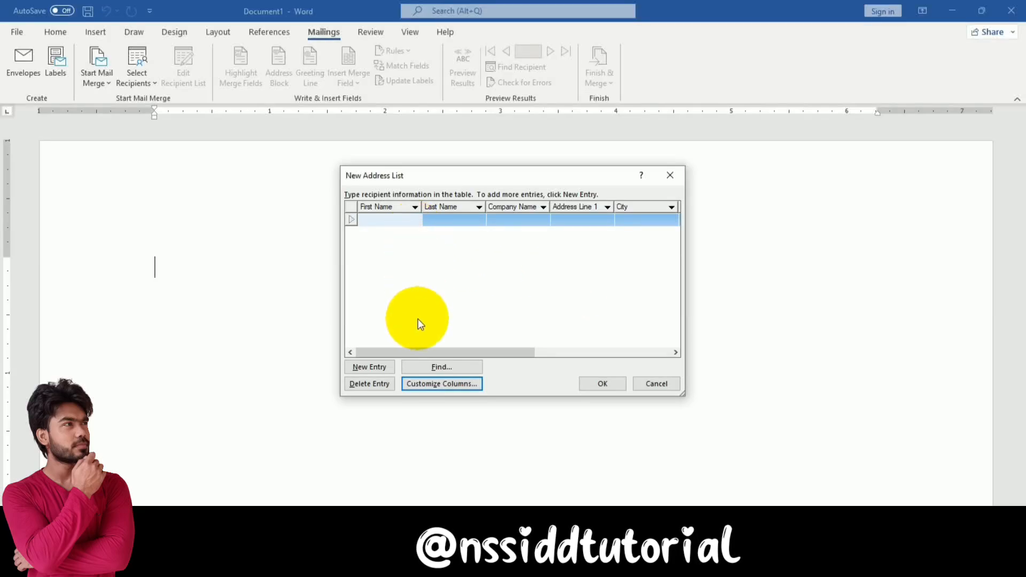
Enter the second recipient's city Indore, state MP, country India and e-mail address, then confirm the list
{"action": "left_click", "coordinate": [403, 219]}
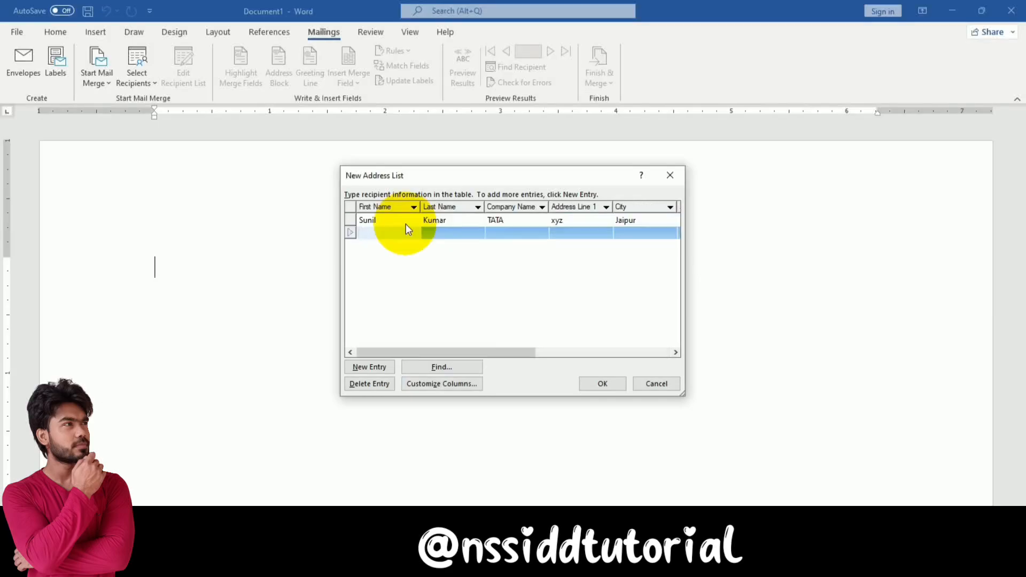
{"action": "type", "text": "Indore"}
{"action": "key", "text": "Tab"}
{"action": "type", "text": "MP"}
{"action": "key", "text": "Tab"}
{"action": "type", "text": "India"}
{"action": "key", "text": "Tab"}
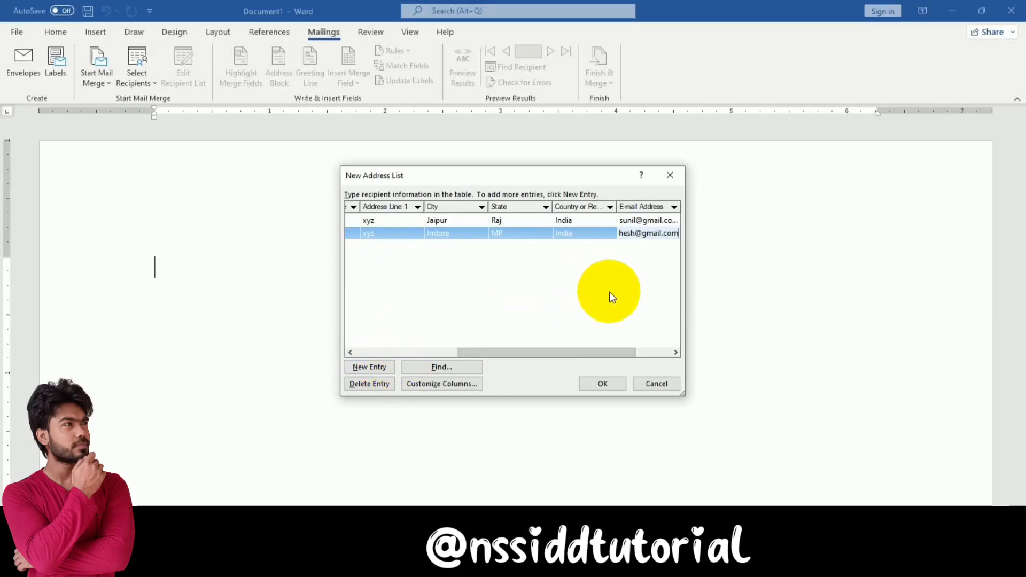
{"action": "left_click", "coordinate": [606, 386]}
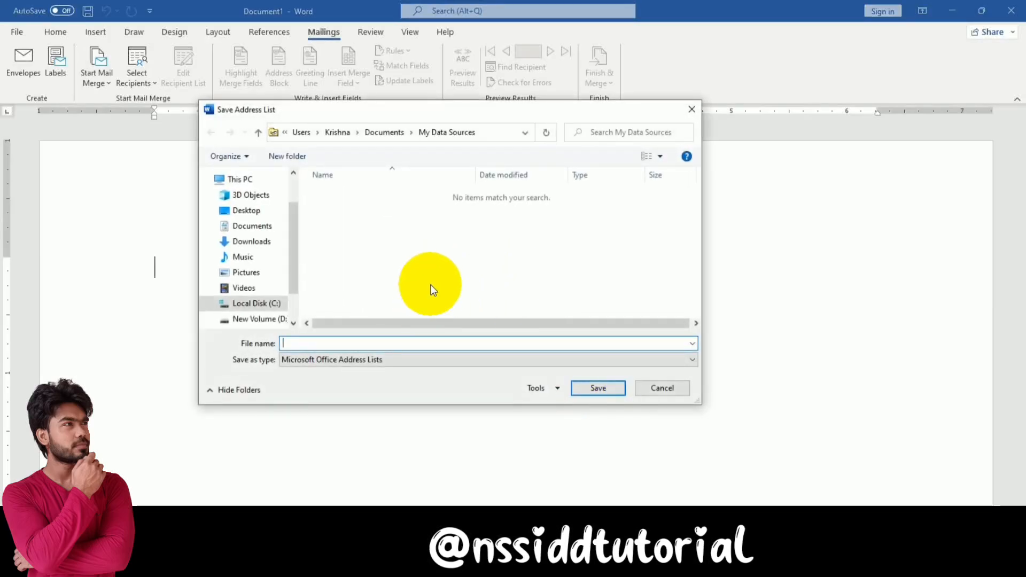
Save the recipient list as 'Test' in the Documents folder
{"action": "left_click", "coordinate": [272, 230]}
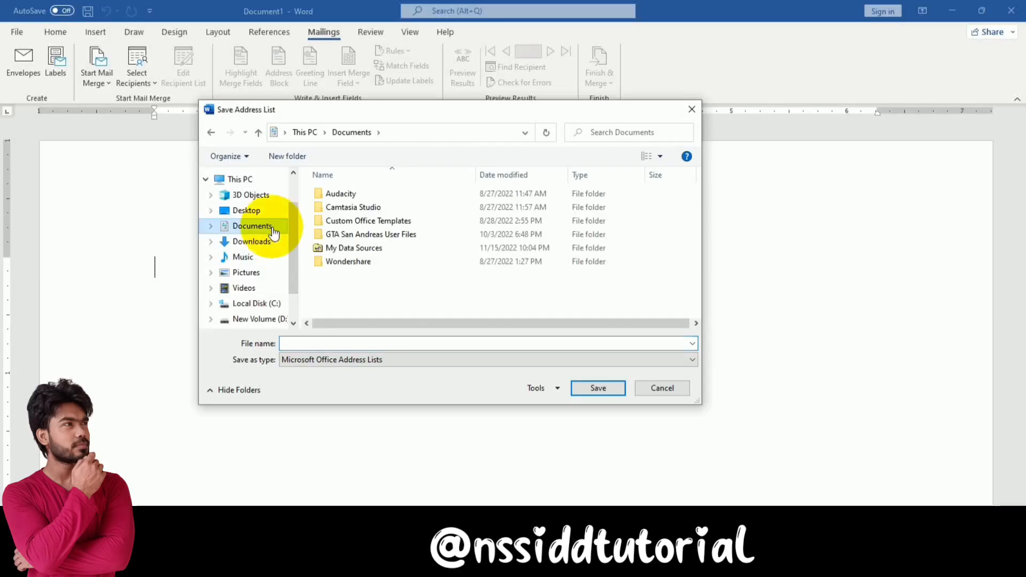
{"action": "left_click", "coordinate": [331, 340]}
{"action": "left_click", "coordinate": [329, 344]}
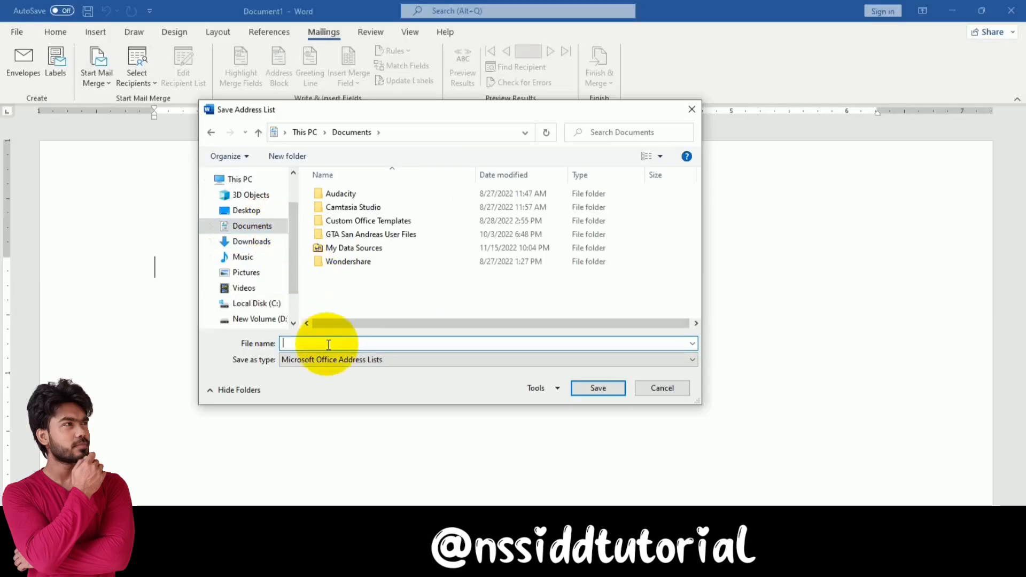
{"action": "type", "text": "Te"}
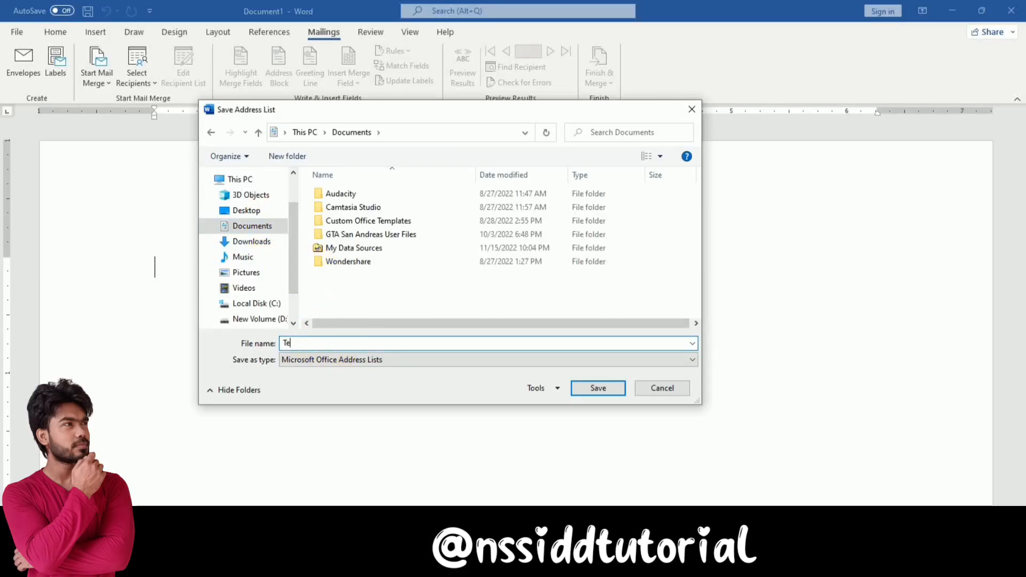
{"action": "type", "text": "st"}
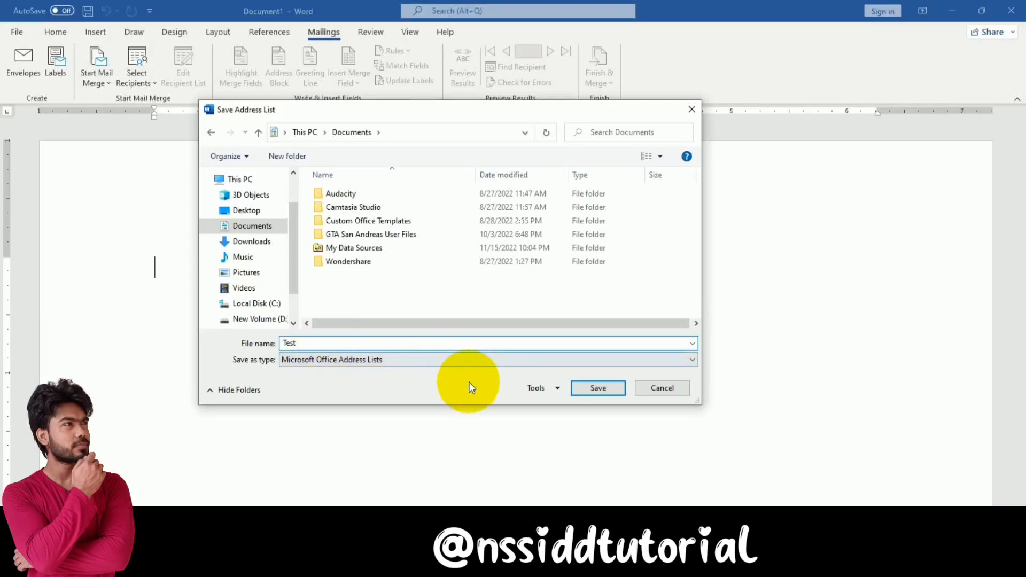
{"action": "left_click", "coordinate": [591, 389]}
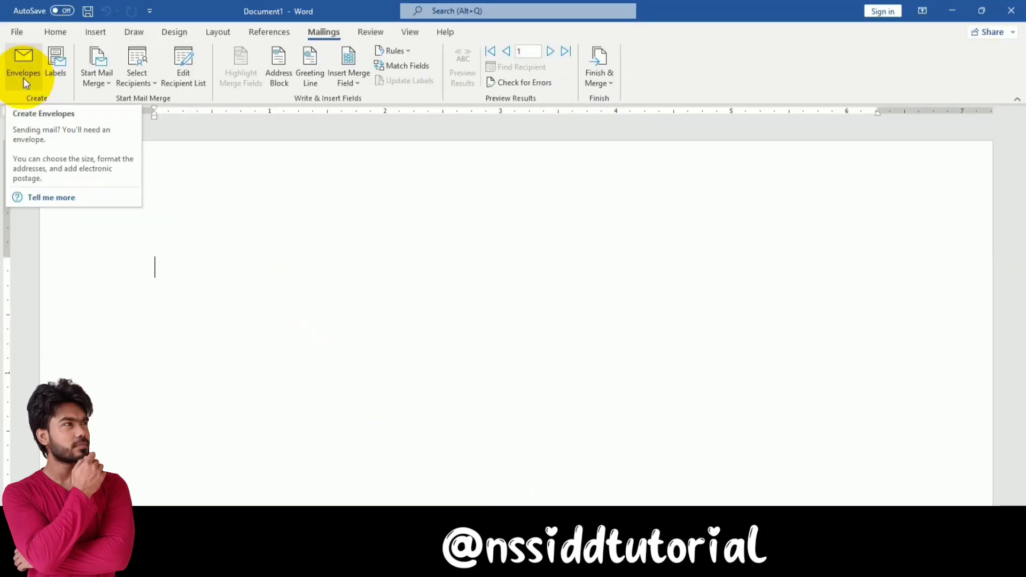
Add an envelope whose delivery address reads 'To,', the recipient's name, street address and a fourth line
{"action": "left_click", "coordinate": [38, 126]}
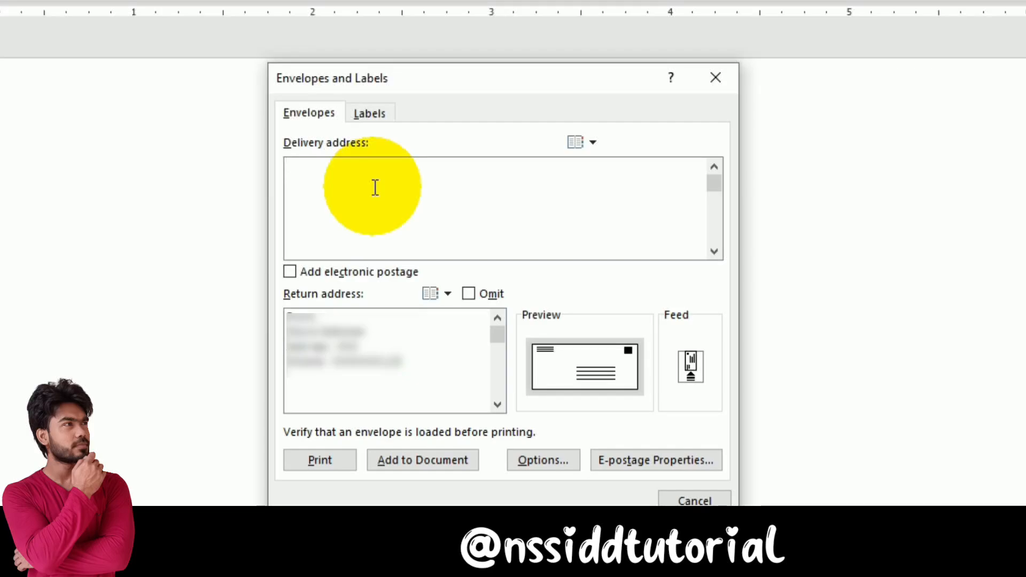
{"action": "type", "text": "To,"}
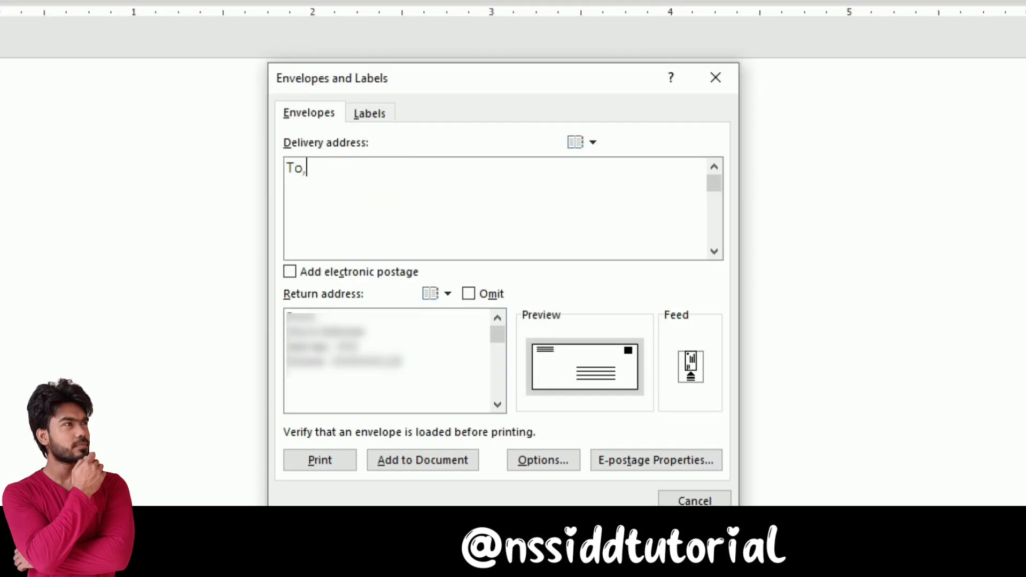
{"action": "key", "text": "Return"}
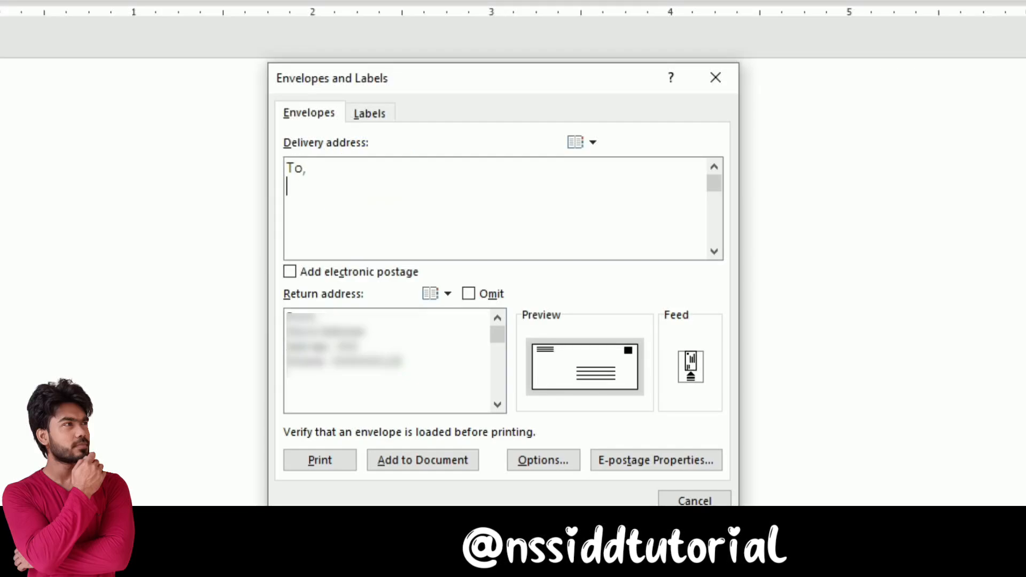
{"action": "key", "text": "Return"}
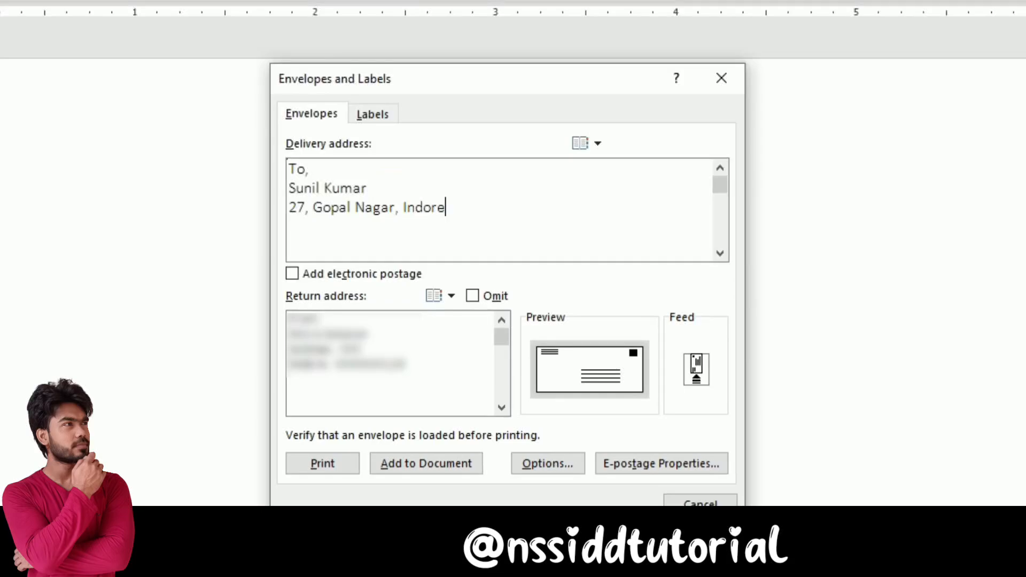
{"action": "key", "text": "Return"}
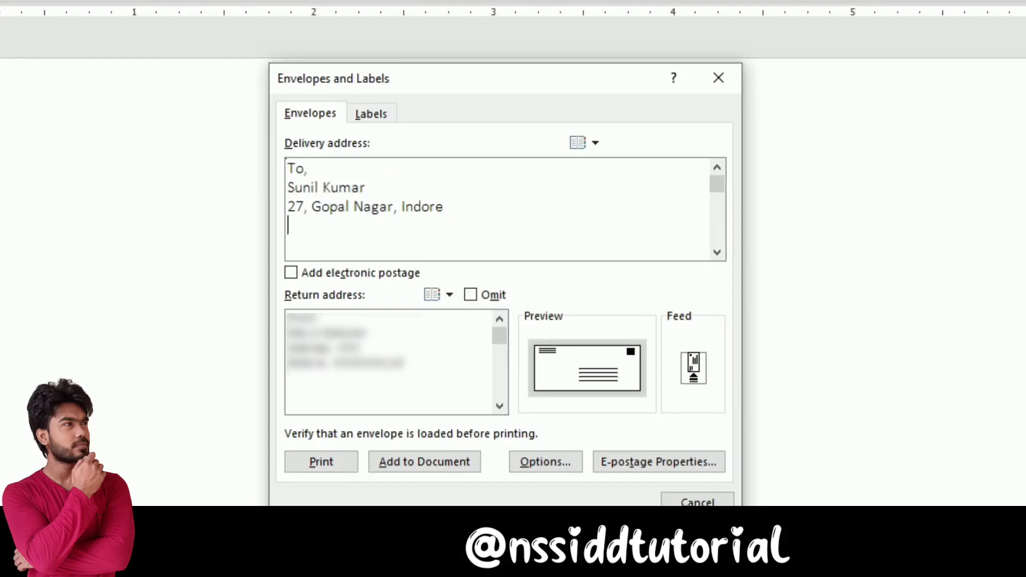
{"action": "type", "text": "XXXXXXX"}
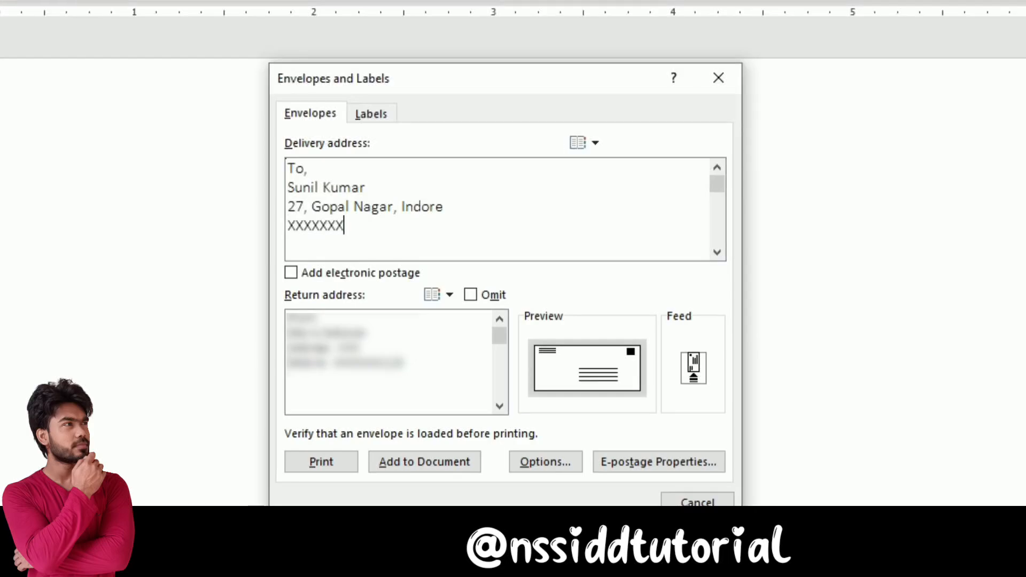
{"action": "type", "text": "XX"}
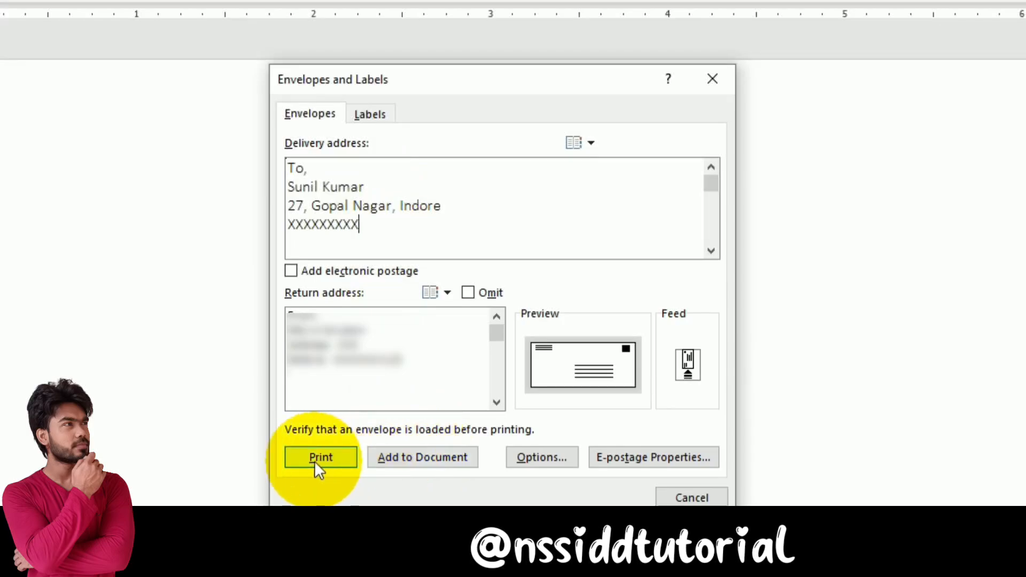
{"action": "left_click", "coordinate": [396, 461]}
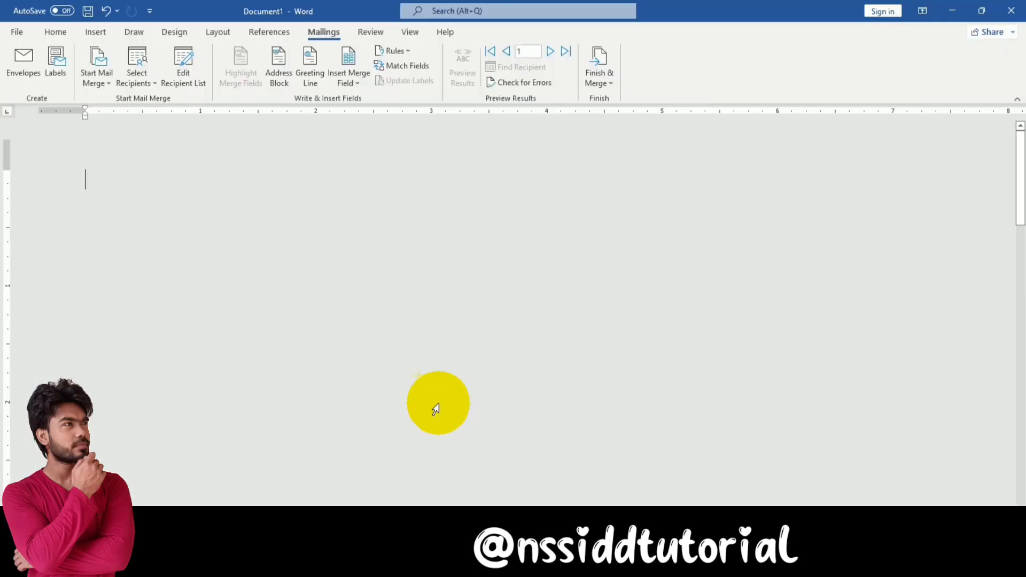
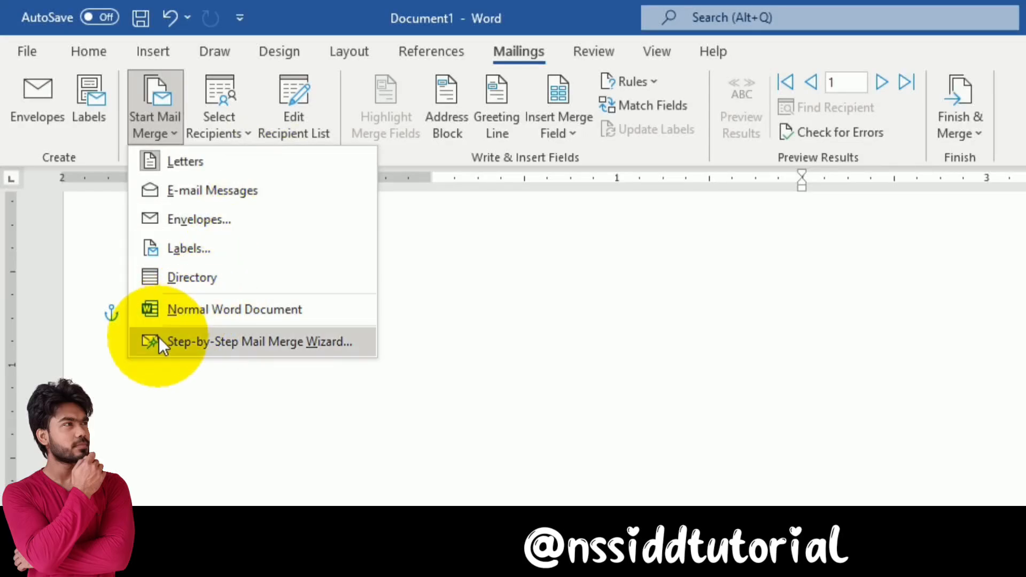
Start the Step-by-Step Mail Merge Wizard for envelopes and keep the Size 10 envelope
{"action": "left_click", "coordinate": [310, 341]}
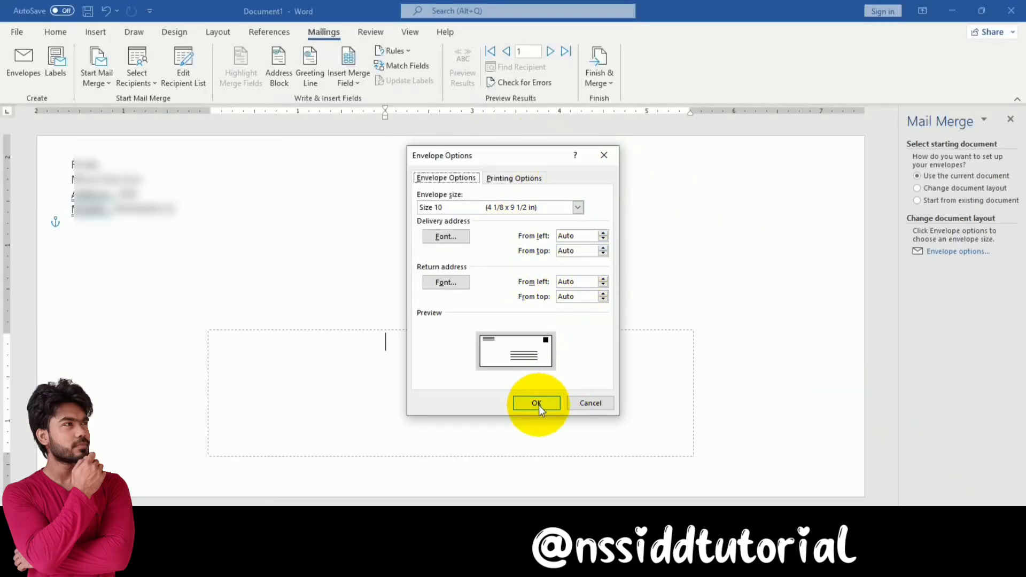
{"action": "left_click", "coordinate": [578, 208]}
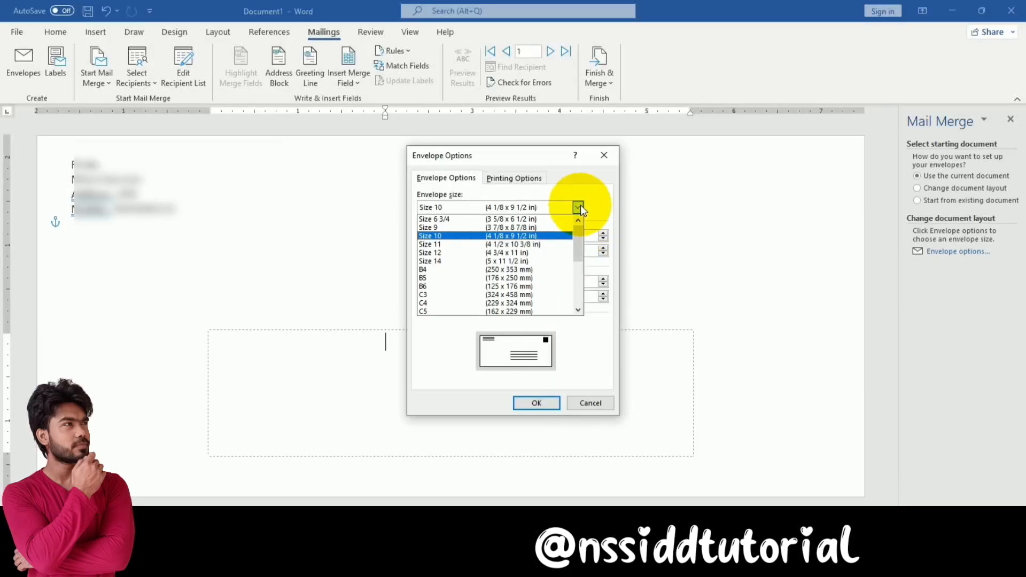
{"action": "left_click", "coordinate": [607, 208]}
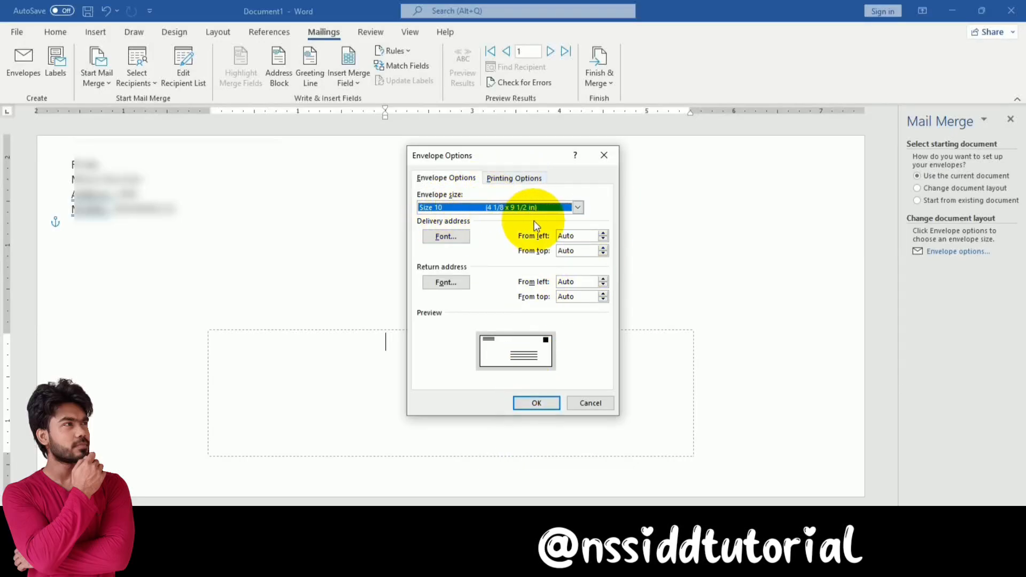
{"action": "left_click", "coordinate": [534, 403]}
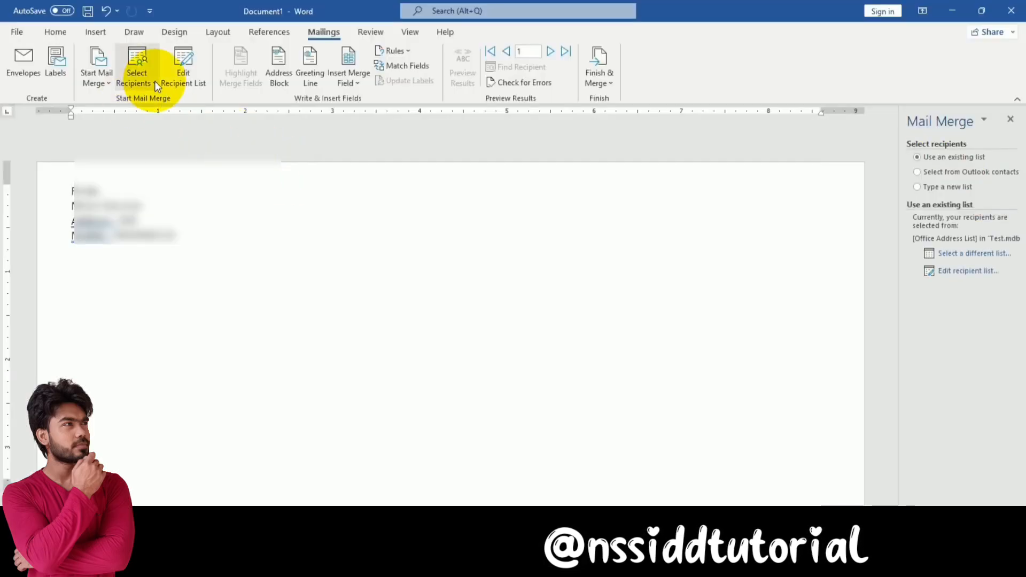
Browse to Documents and open the Test database as the recipient list
{"action": "left_click", "coordinate": [152, 81]}
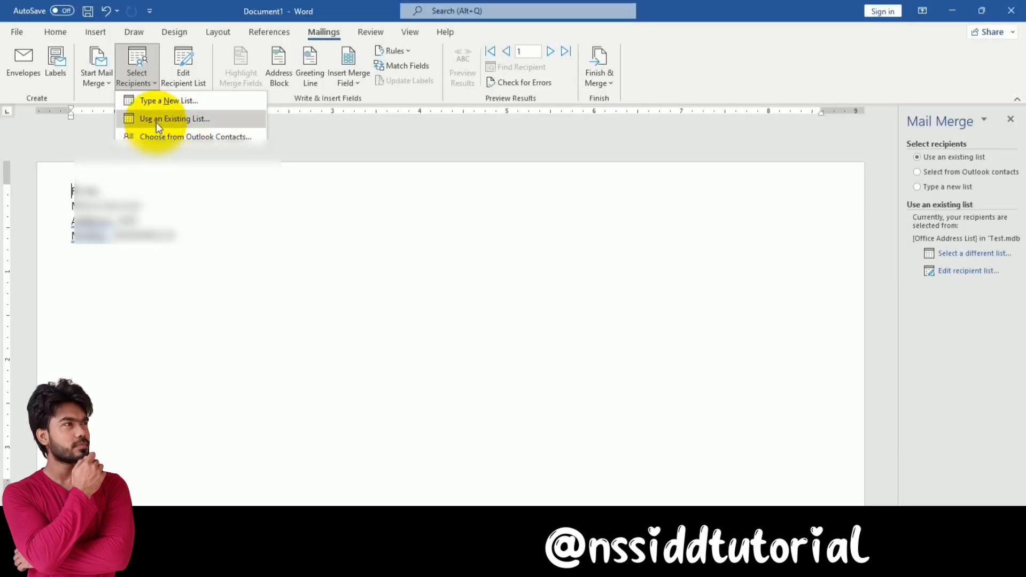
{"action": "left_click", "coordinate": [959, 319]}
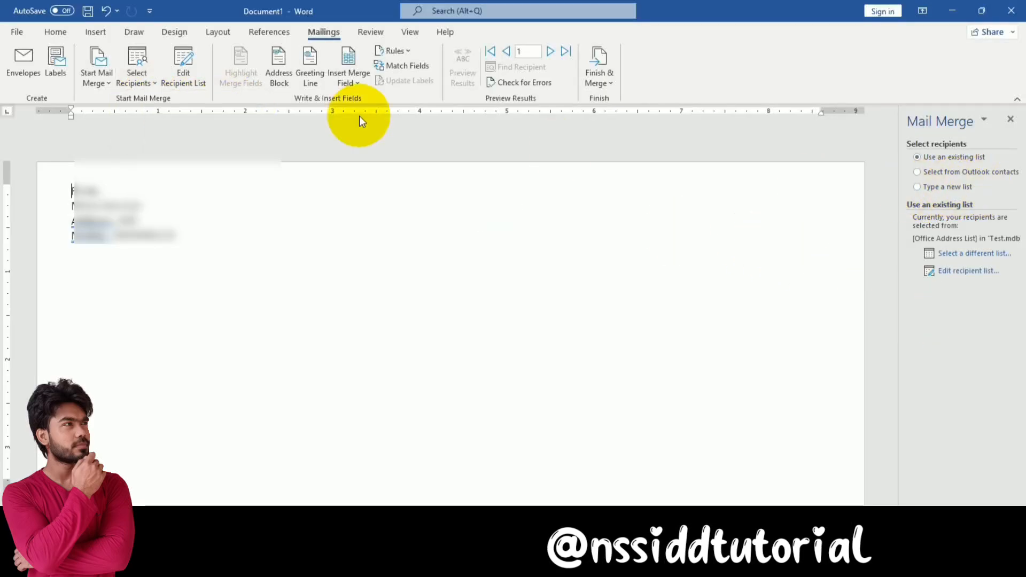
{"action": "left_click", "coordinate": [136, 81]}
{"action": "left_click", "coordinate": [753, 305]}
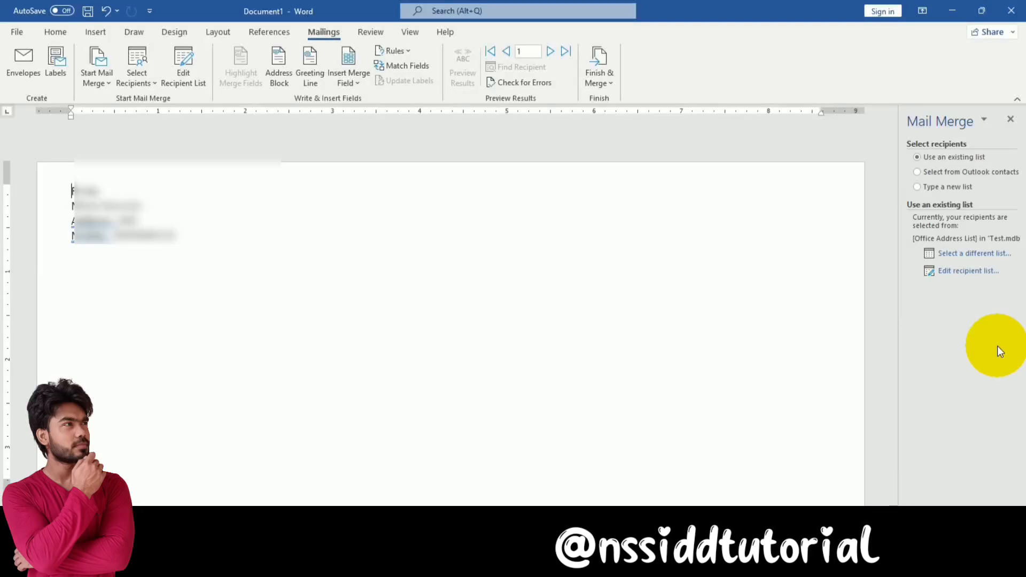
{"action": "left_click", "coordinate": [152, 72]}
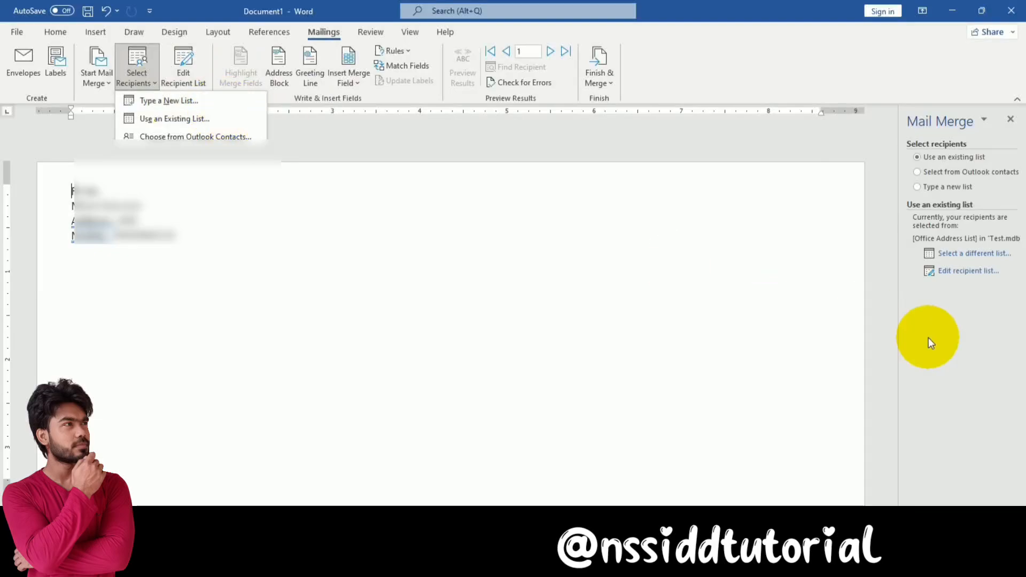
{"action": "left_click", "coordinate": [1008, 398]}
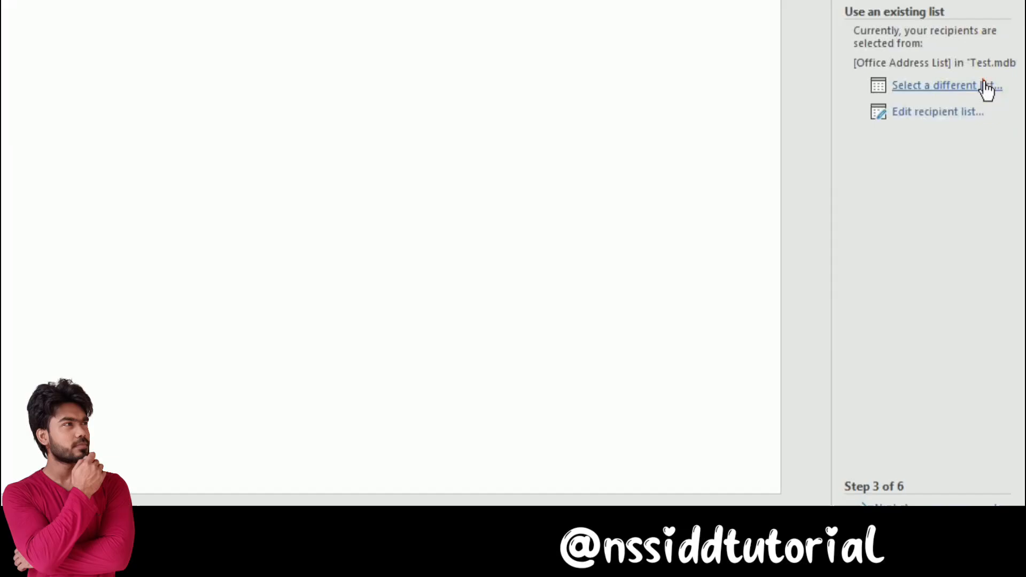
{"action": "left_click", "coordinate": [986, 88]}
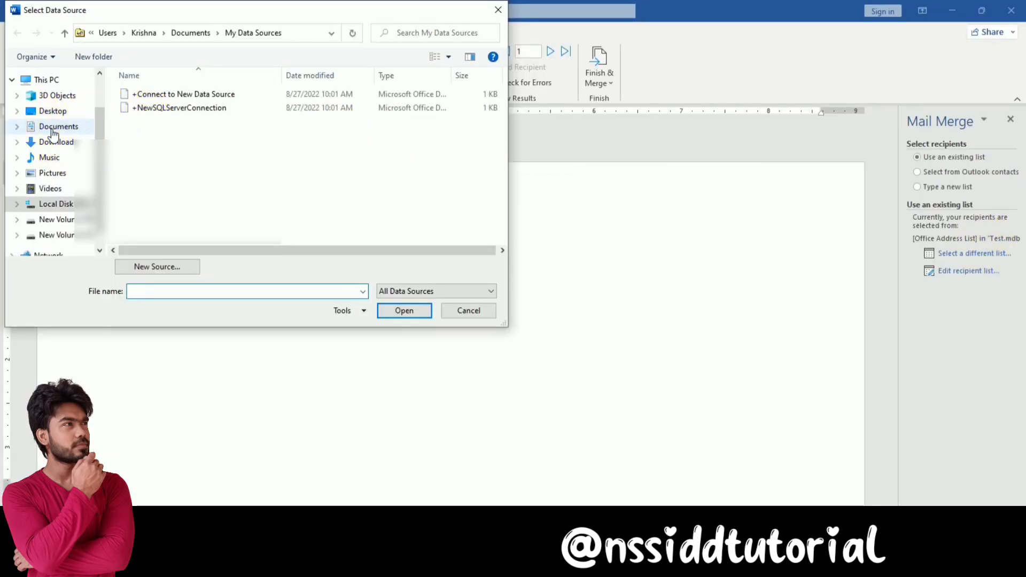
{"action": "left_click", "coordinate": [56, 126]}
{"action": "left_click", "coordinate": [141, 188]}
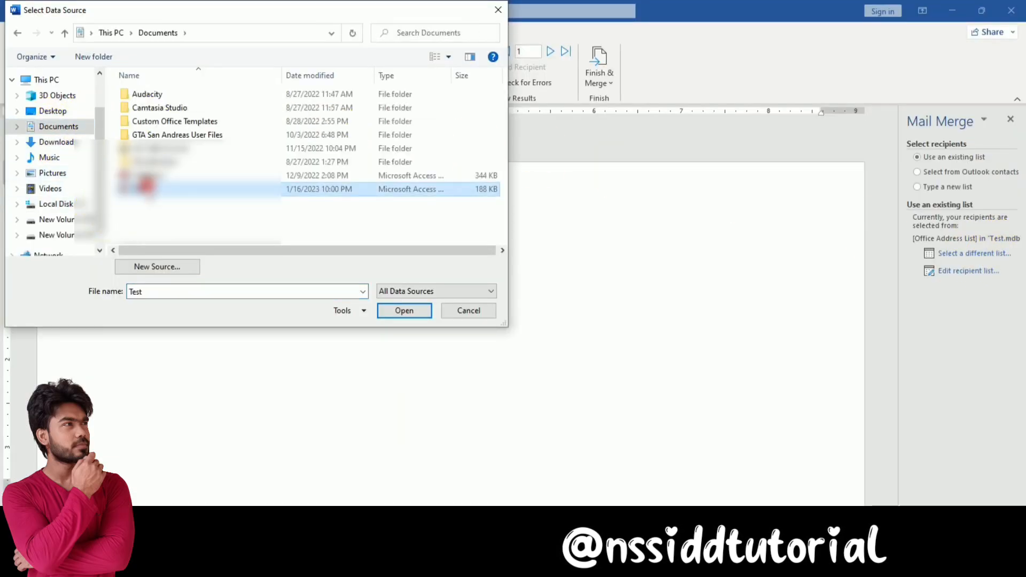
{"action": "left_click", "coordinate": [410, 316]}
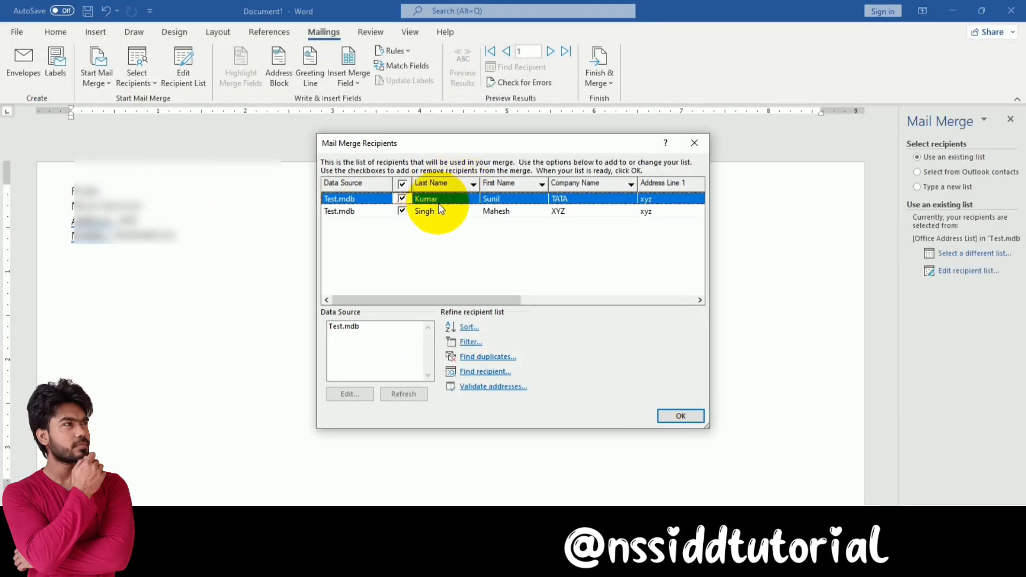
Accept both recipients and advance the wizard to Step 5, Preview your envelopes
{"action": "left_click", "coordinate": [690, 416]}
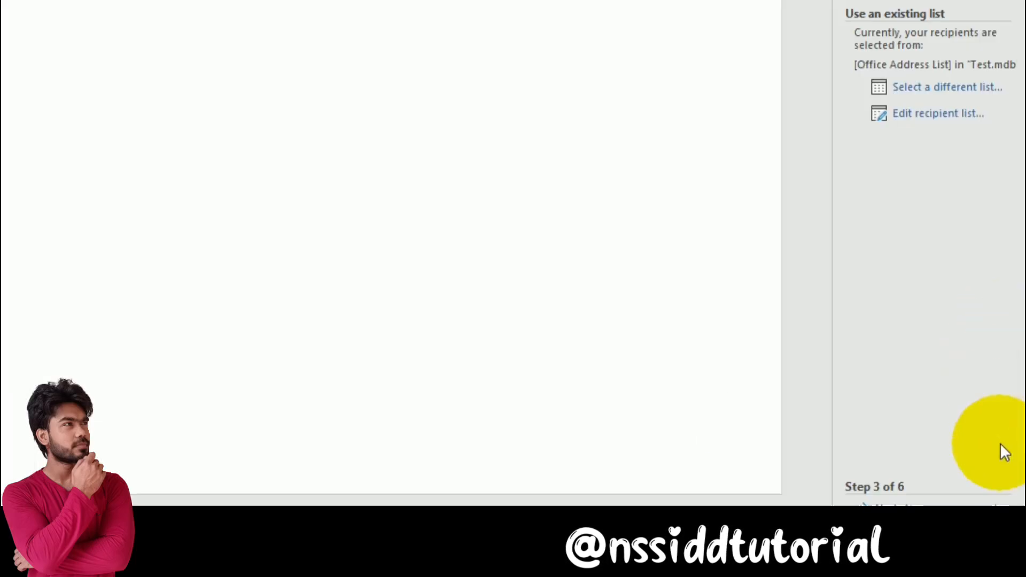
{"action": "left_click", "coordinate": [939, 505]}
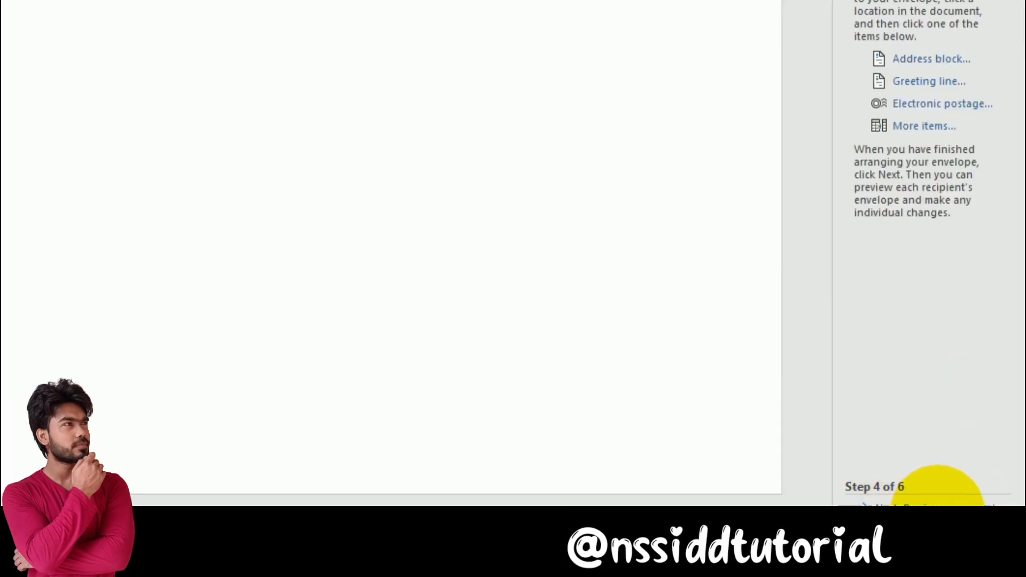
{"action": "left_click", "coordinate": [939, 505]}
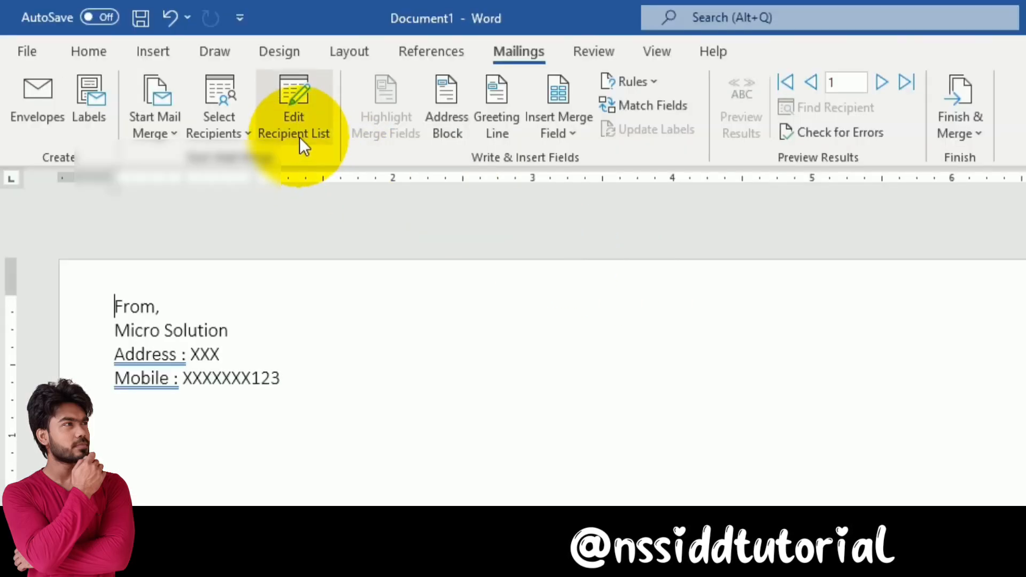
{"action": "left_click", "coordinate": [190, 83]}
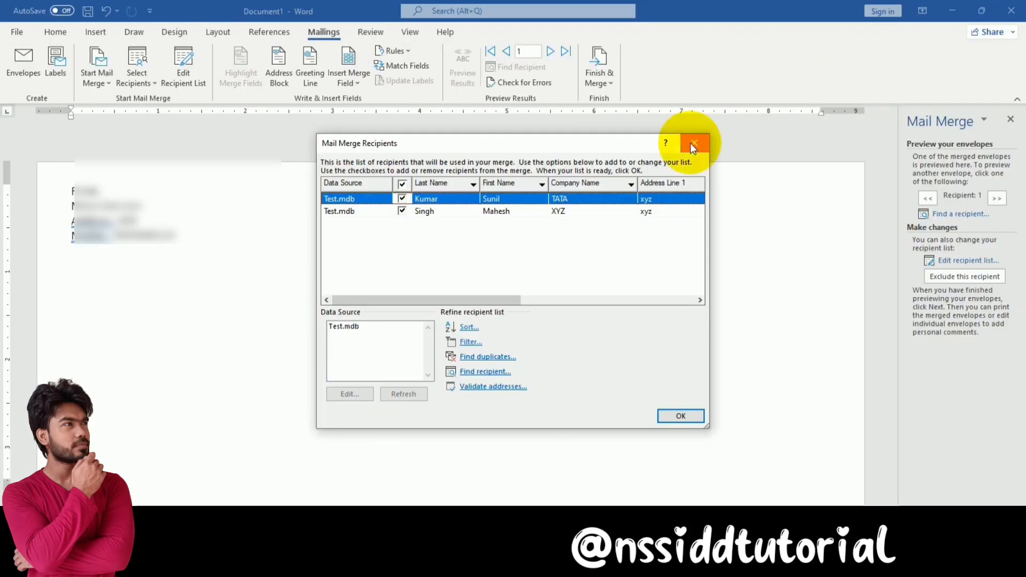
{"action": "left_click", "coordinate": [693, 145]}
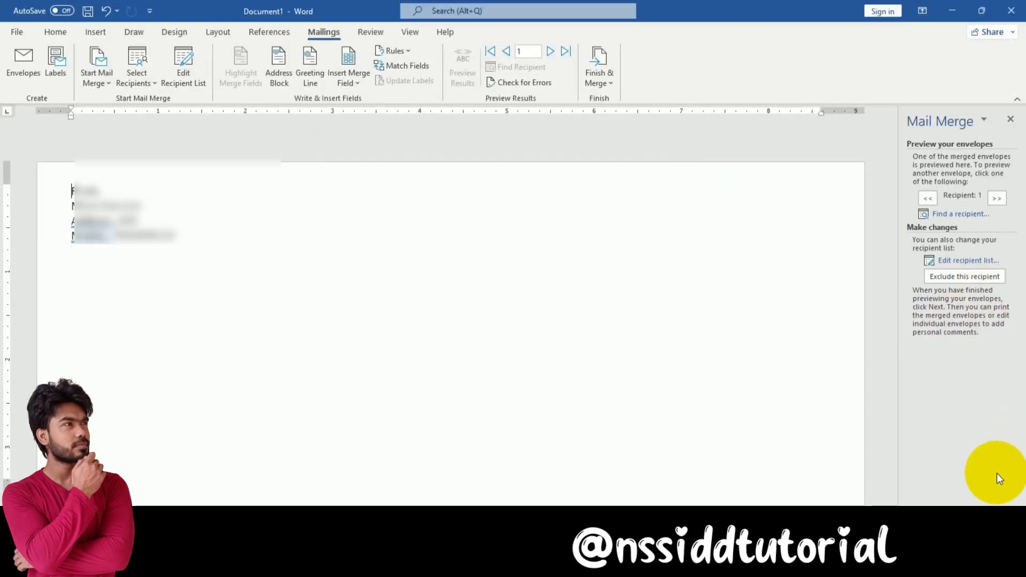
{"action": "left_click", "coordinate": [943, 529]}
{"action": "left_click", "coordinate": [945, 538]}
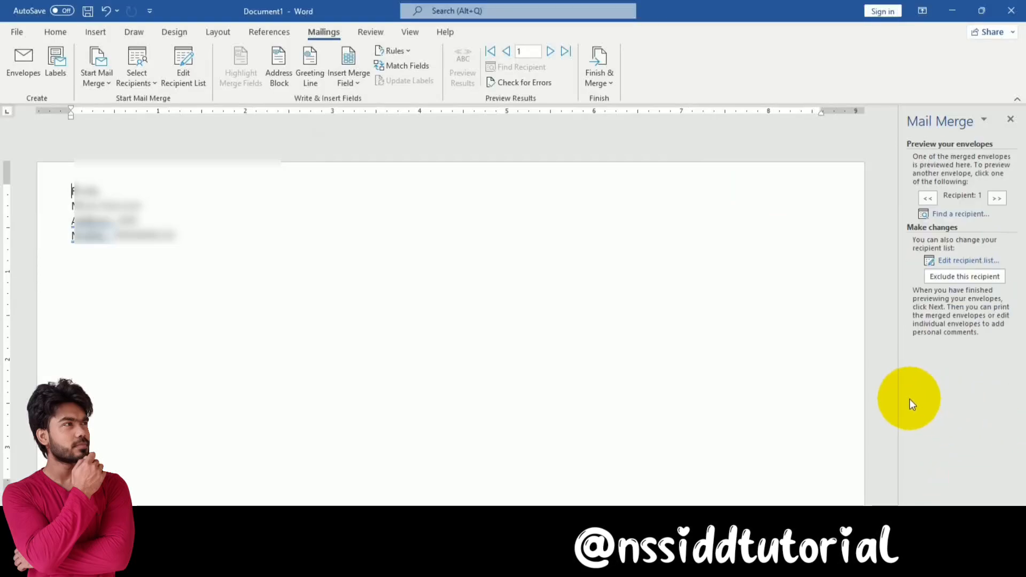
Insert First_Name, Last_Name, Company_Name and the remaining merge fields into the envelope address box
{"action": "right_click", "coordinate": [390, 396]}
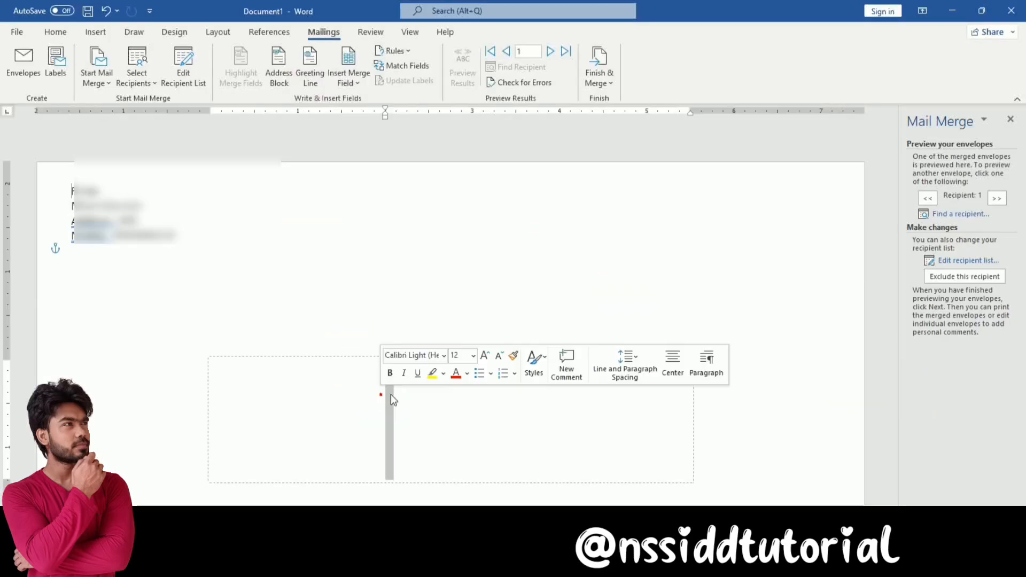
{"action": "left_click", "coordinate": [342, 398]}
{"action": "left_click", "coordinate": [433, 385]}
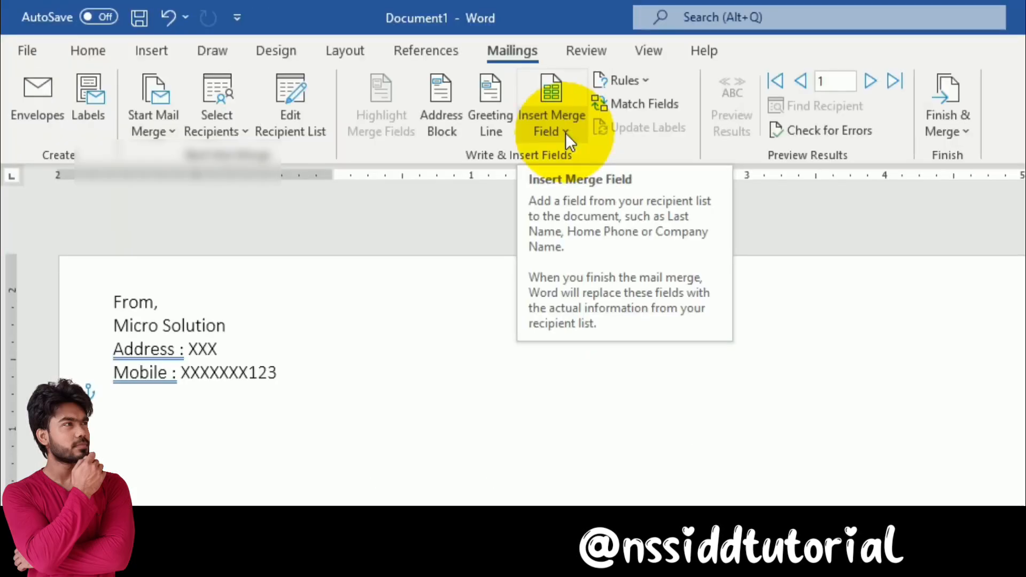
{"action": "left_click", "coordinate": [357, 84]}
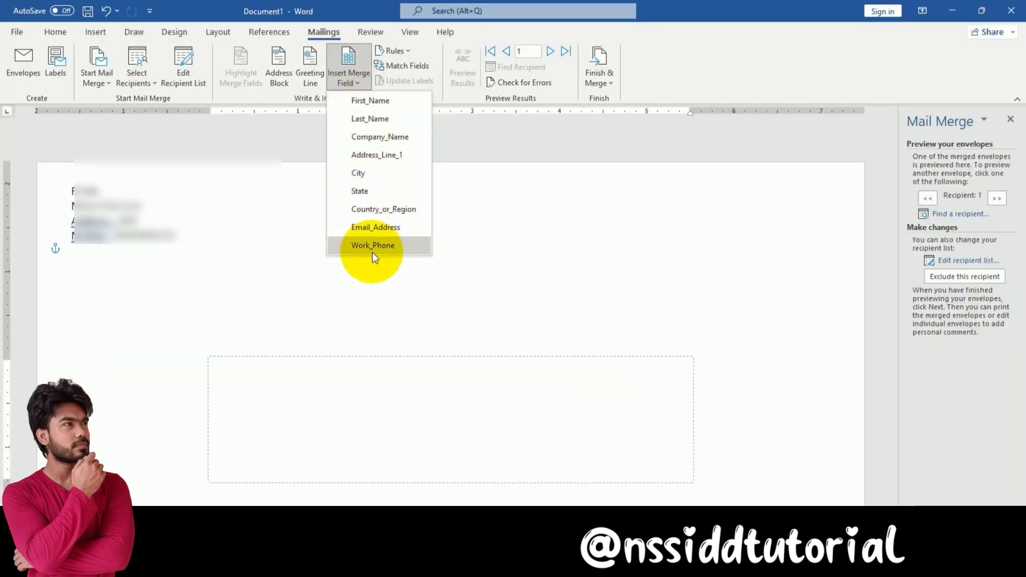
{"action": "left_click", "coordinate": [376, 102]}
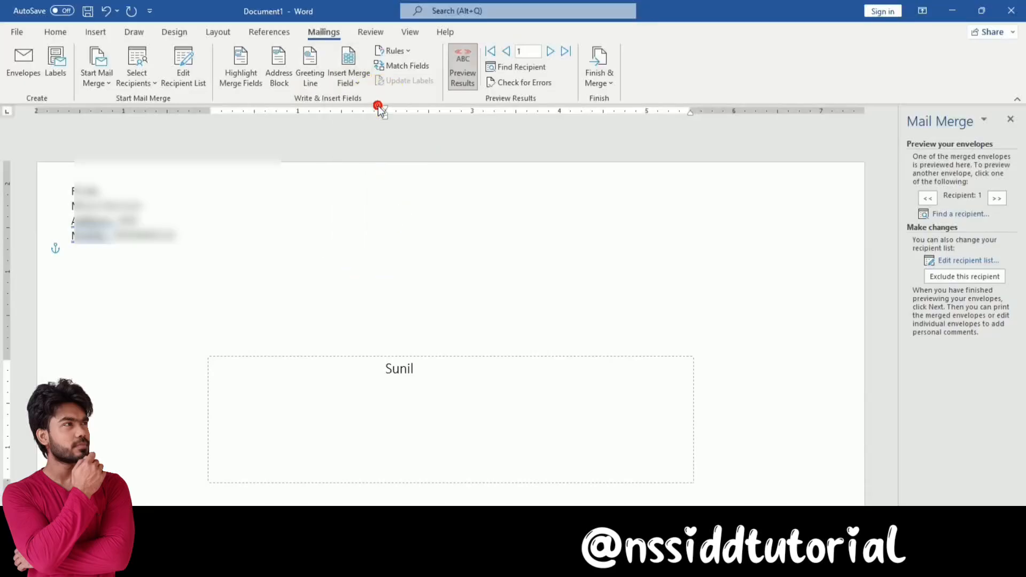
{"action": "left_click", "coordinate": [357, 84]}
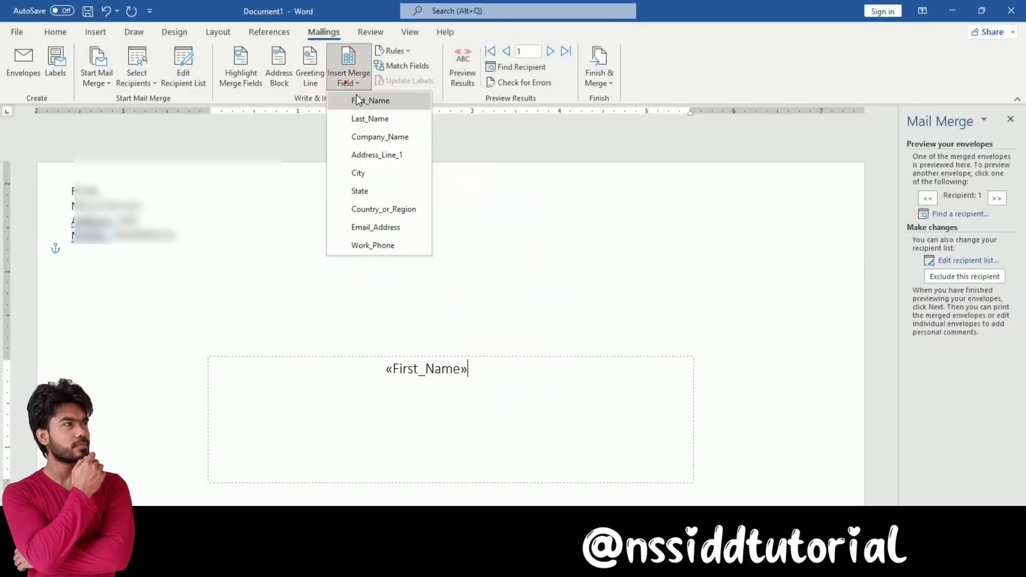
{"action": "left_click", "coordinate": [381, 126]}
{"action": "left_click", "coordinate": [354, 83]}
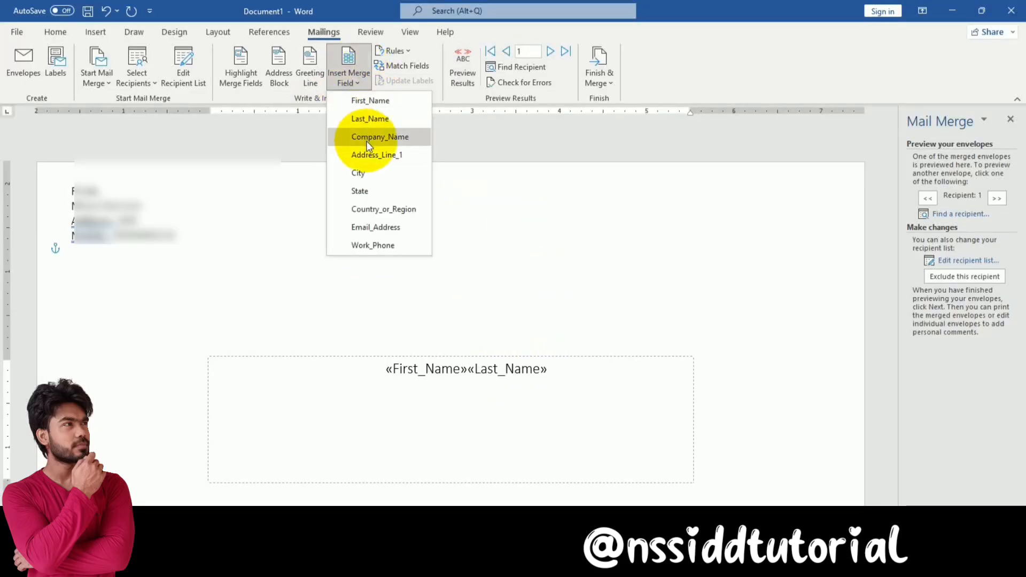
{"action": "left_click", "coordinate": [366, 138]}
{"action": "left_click", "coordinate": [355, 86]}
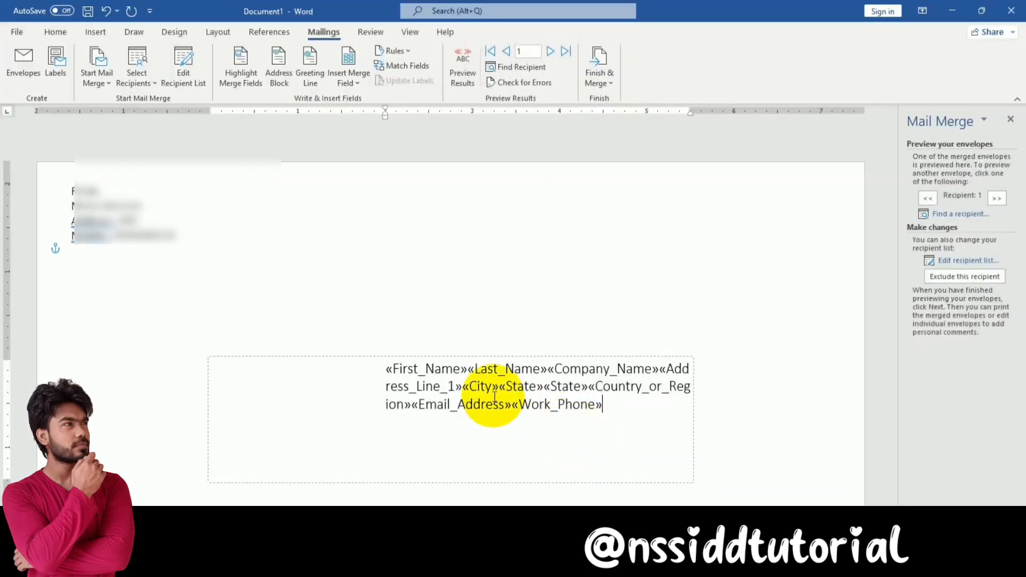
Put Last_Name on its own line and toggle Preview Results on and off
{"action": "left_click", "coordinate": [468, 369]}
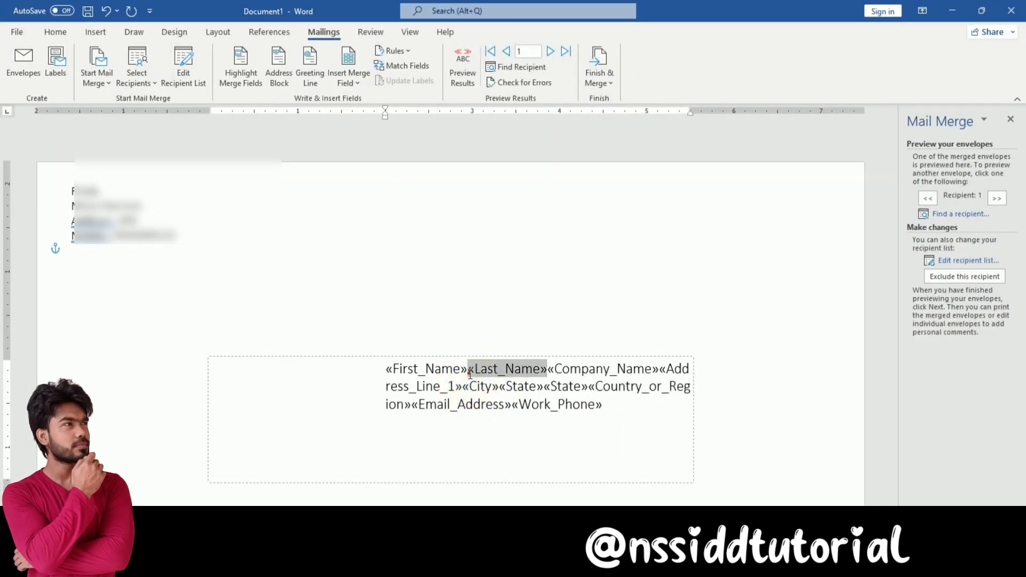
{"action": "left_click", "coordinate": [468, 369]}
{"action": "key", "text": "Return"}
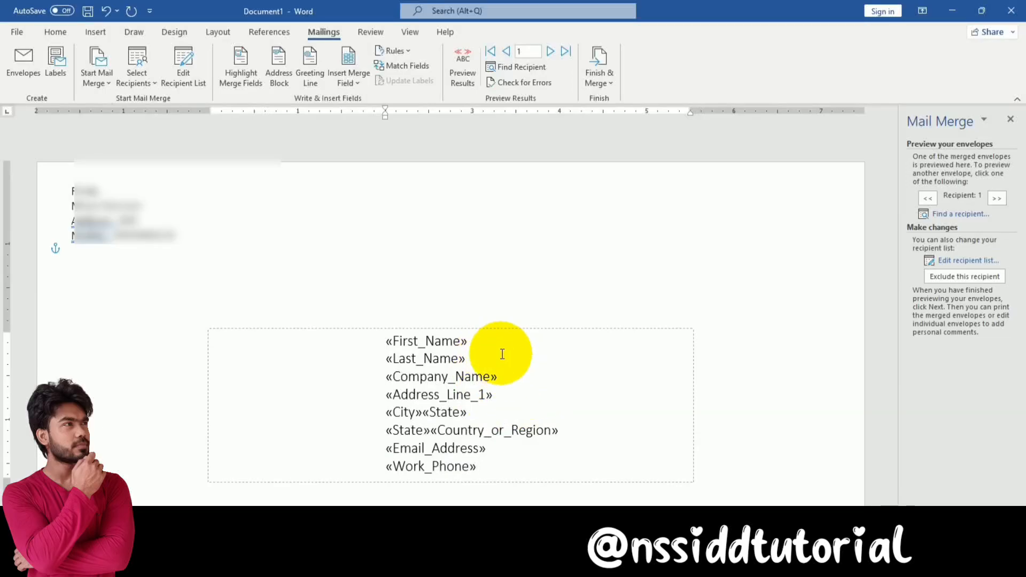
{"action": "left_click", "coordinate": [505, 345]}
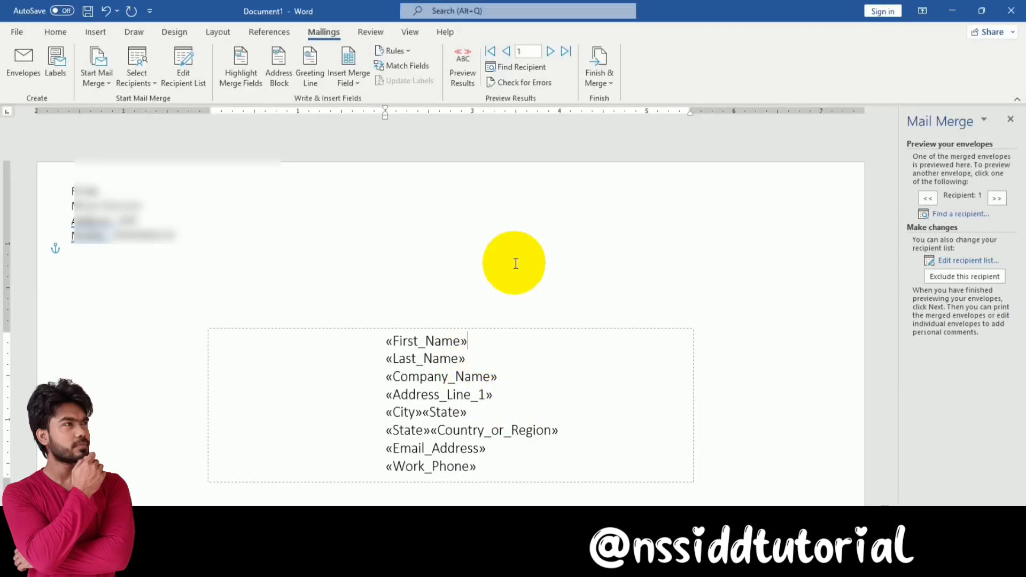
{"action": "left_click", "coordinate": [466, 75]}
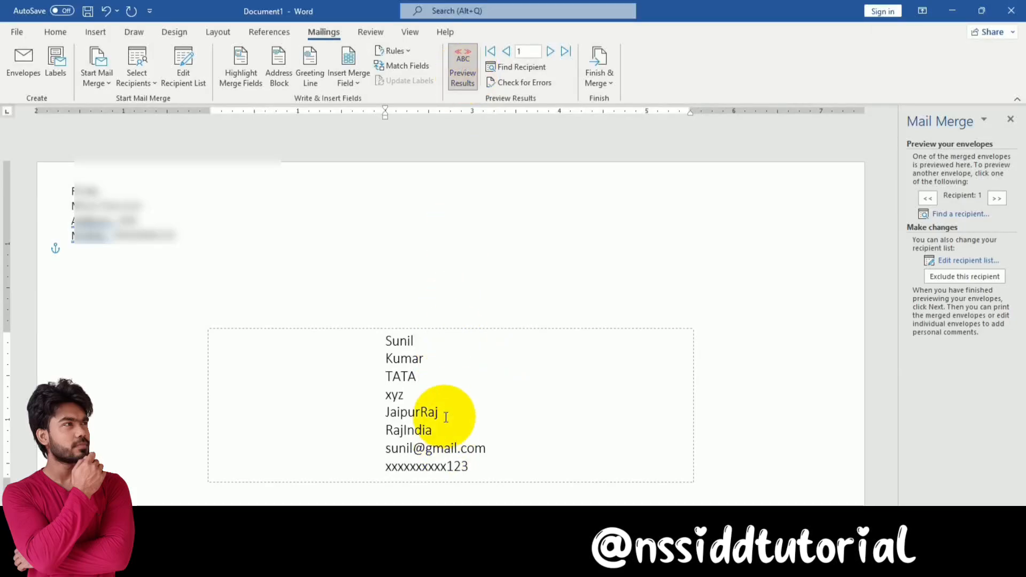
{"action": "left_click", "coordinate": [458, 69]}
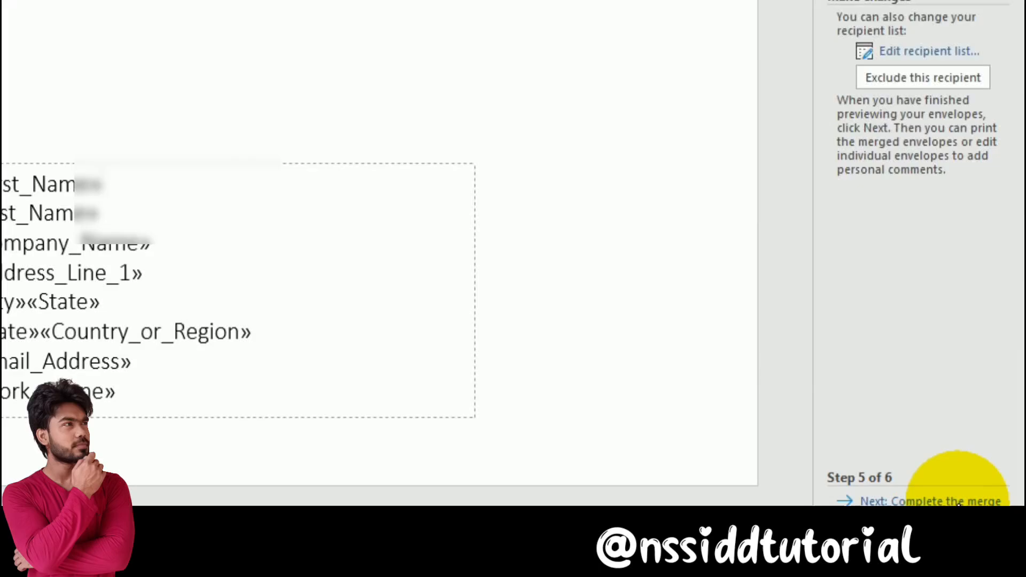
Merge all records to a new Envelopes document with Edit Individual Documents and review it
{"action": "left_click", "coordinate": [957, 501]}
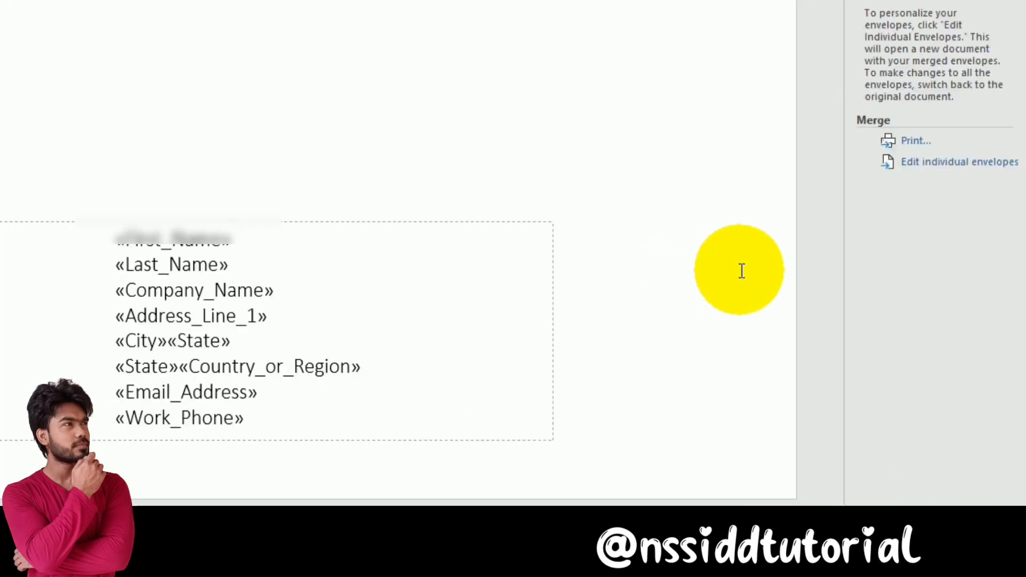
{"action": "left_click", "coordinate": [934, 164]}
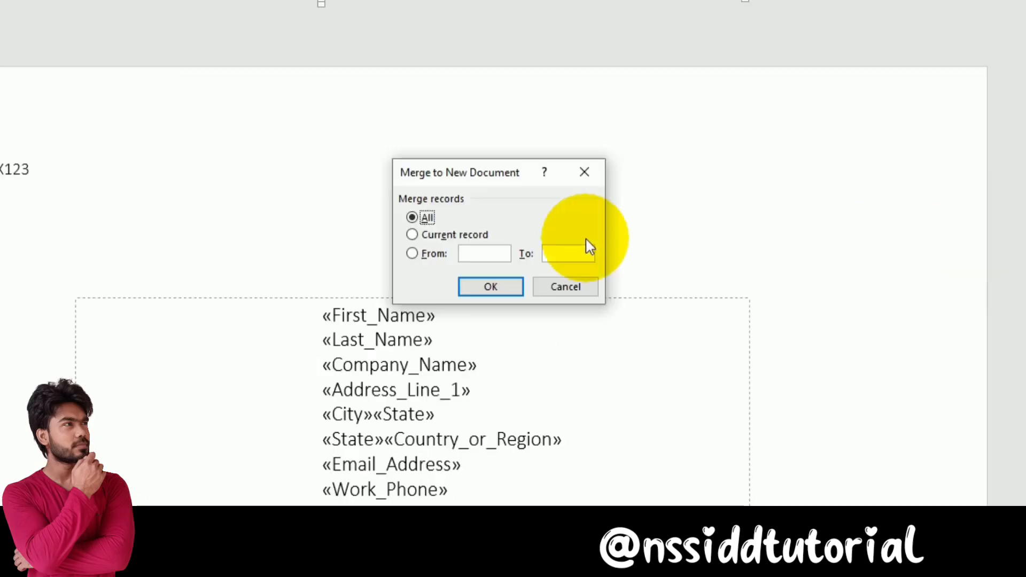
{"action": "left_click", "coordinate": [463, 288]}
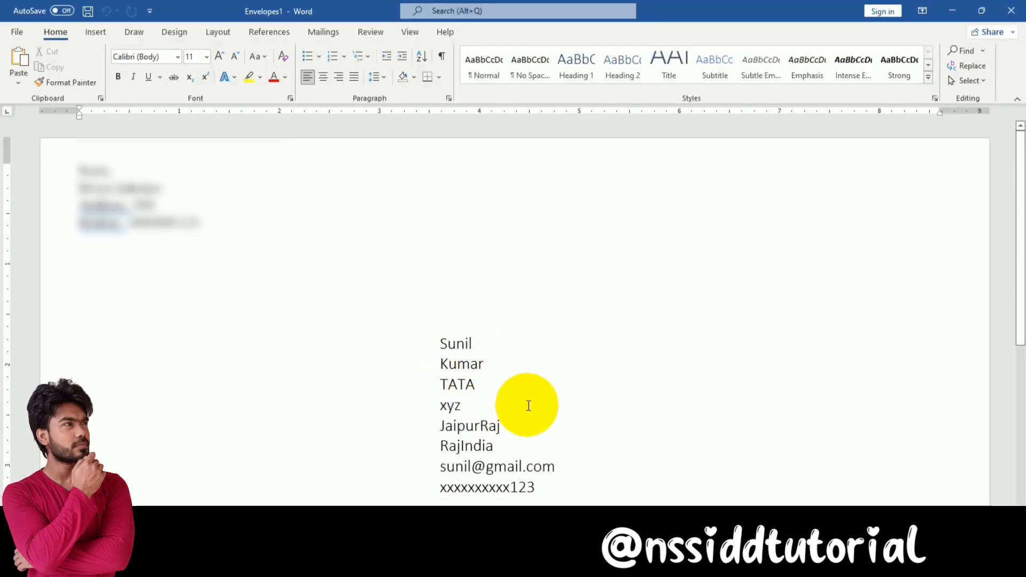
{"action": "scroll", "coordinate": [528, 406], "scroll_direction": "down", "scroll_amount": 10}
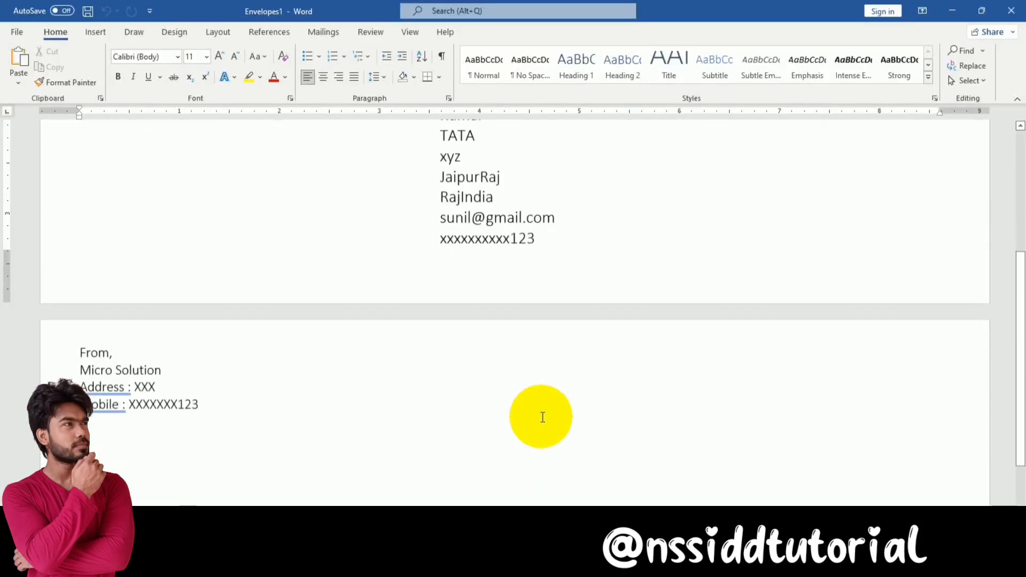
{"action": "scroll", "coordinate": [574, 445], "scroll_direction": "up", "scroll_amount": 10}
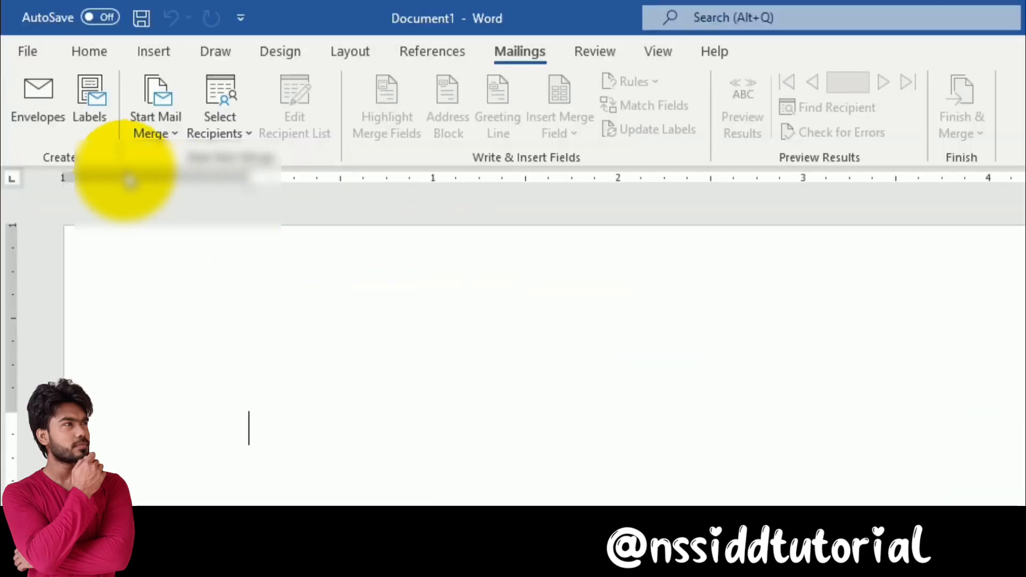
Paste Micro Solution and its e-mail into the Labels address box and create a new labels document
{"action": "left_click", "coordinate": [95, 90]}
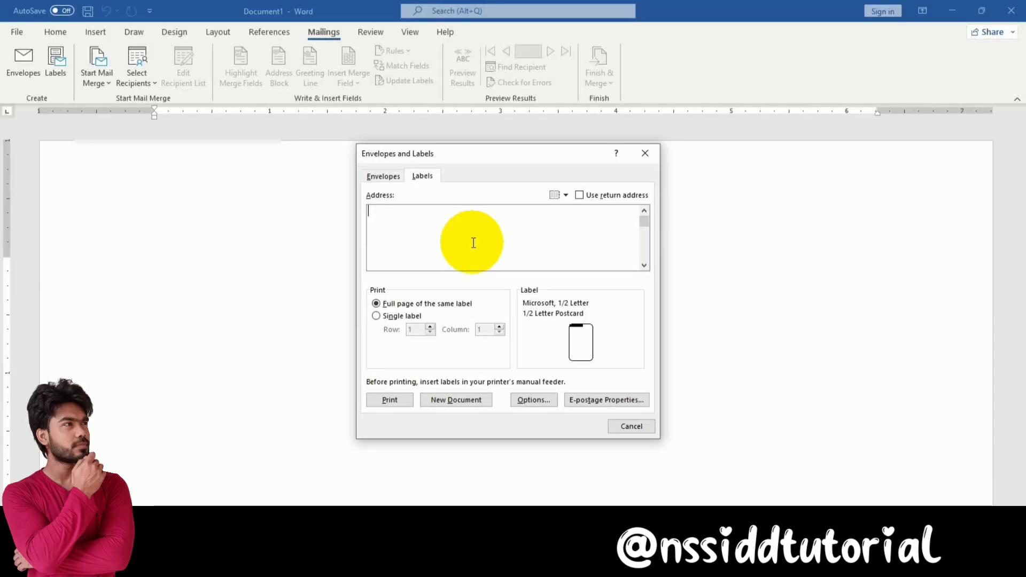
{"action": "key", "text": "ctrl+v"}
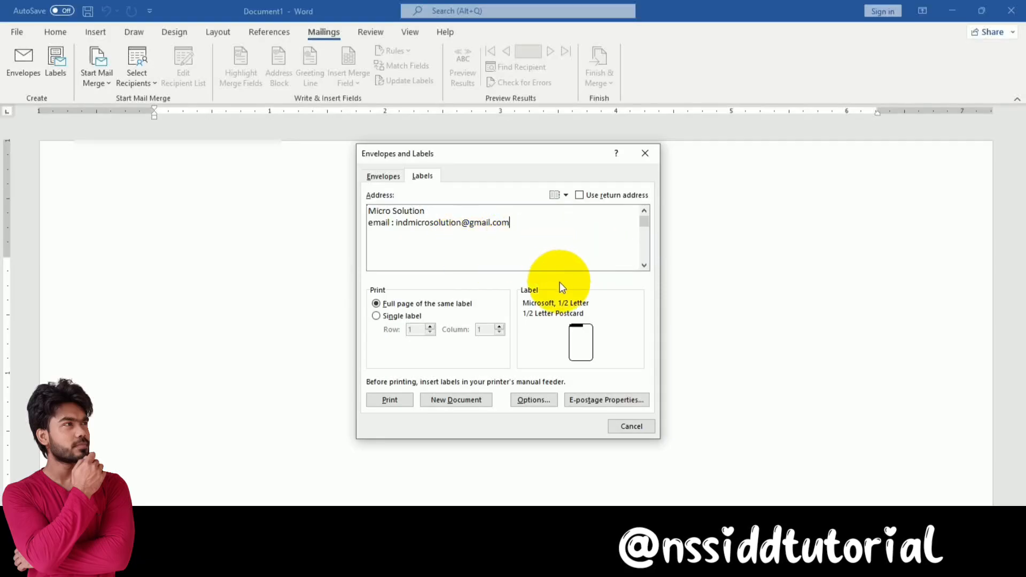
{"action": "left_click", "coordinate": [466, 402]}
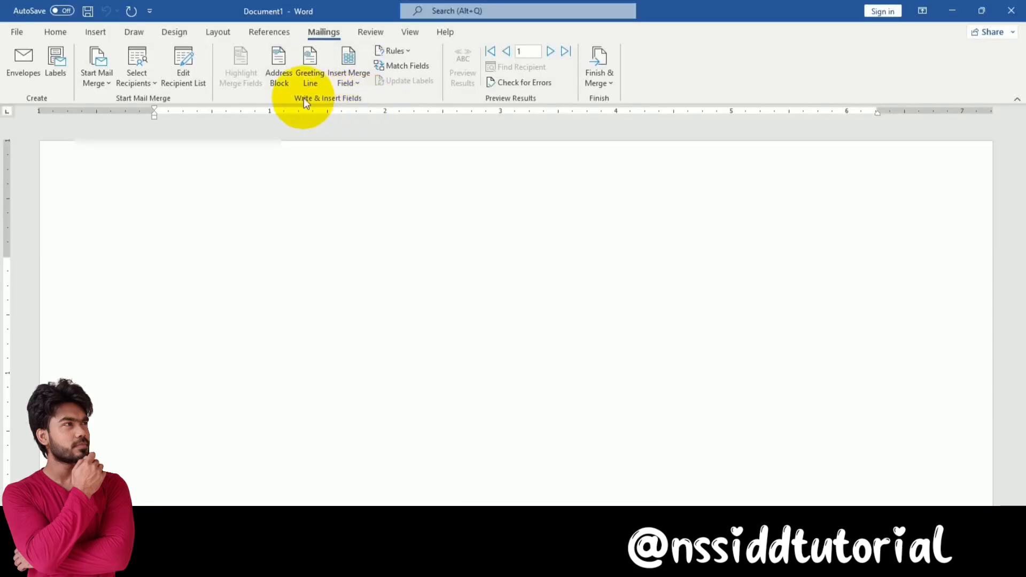
Cancel Address Block, insert a default Greeting Line, and toggle its preview on and off
{"action": "left_click", "coordinate": [287, 59]}
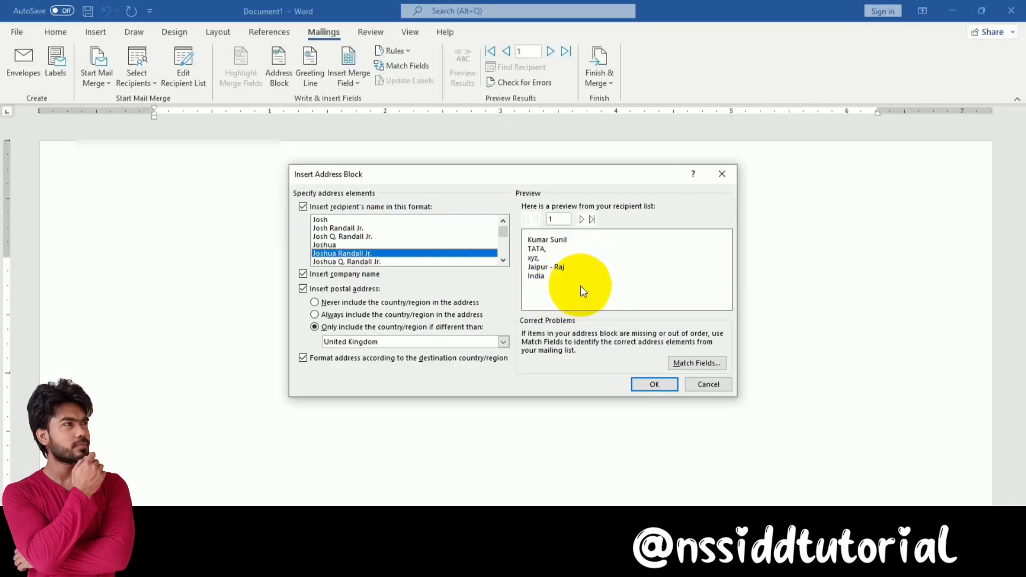
{"action": "left_click", "coordinate": [709, 384]}
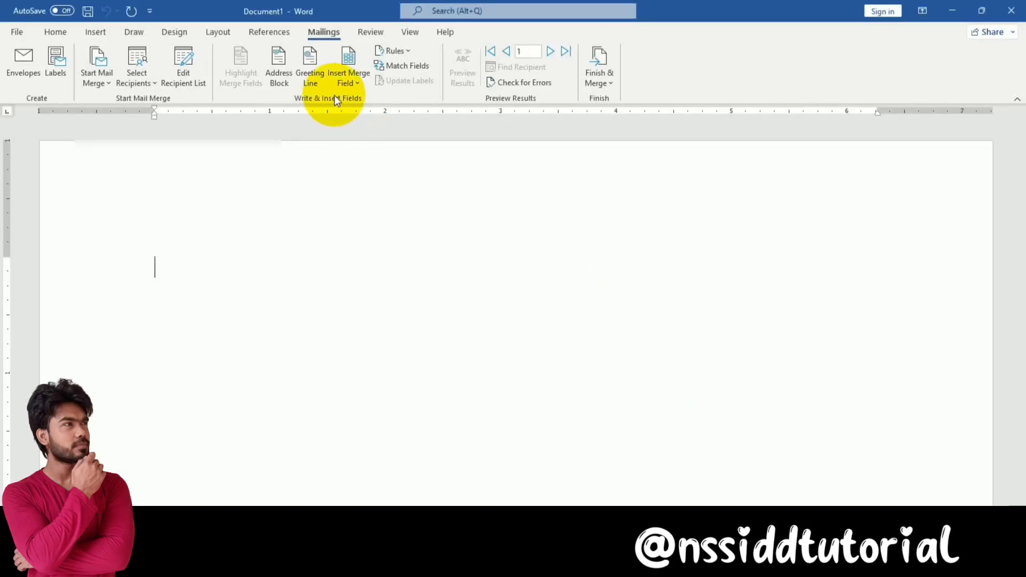
{"action": "left_click", "coordinate": [319, 85]}
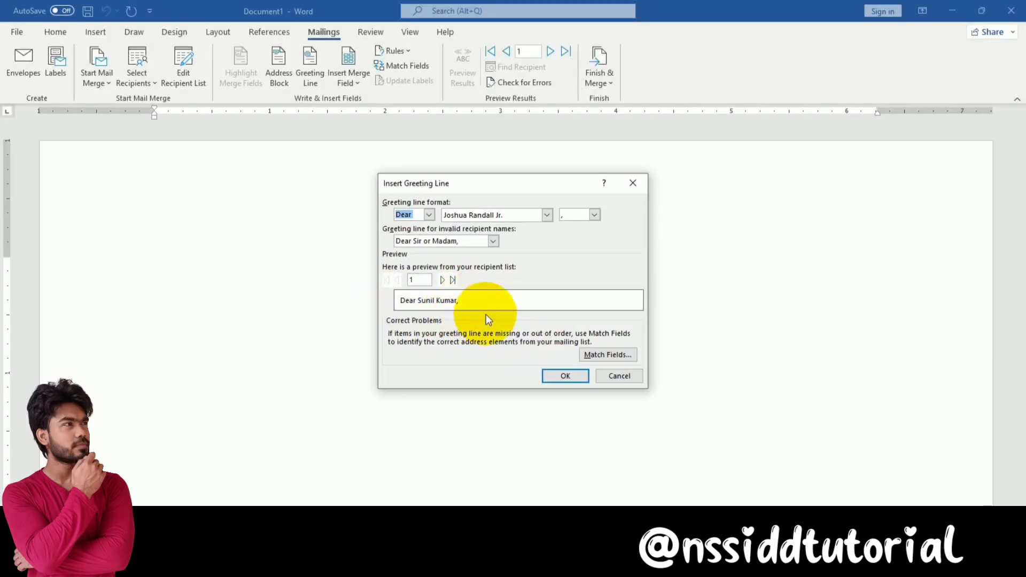
{"action": "left_click", "coordinate": [558, 375]}
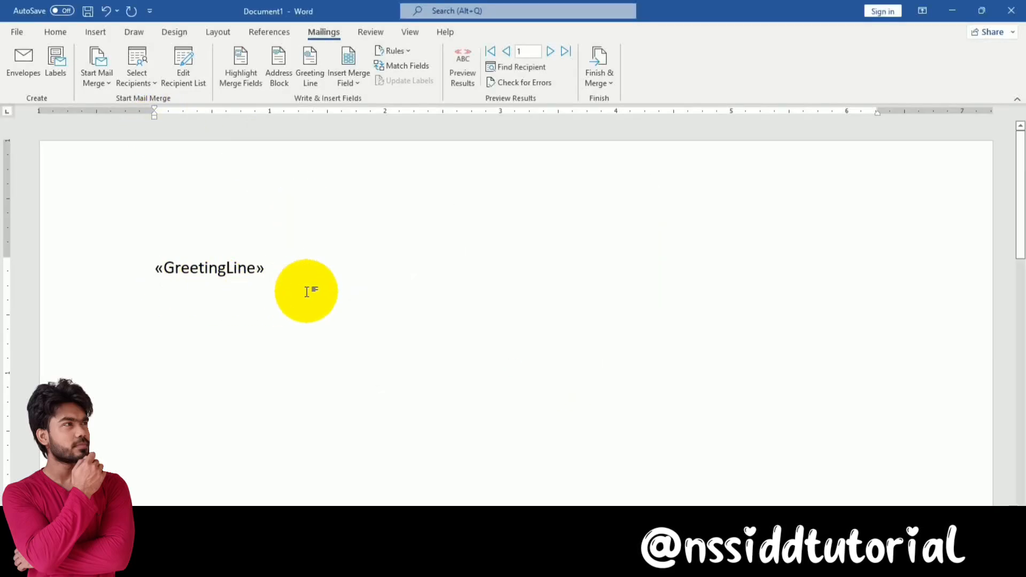
{"action": "left_click", "coordinate": [459, 76]}
{"action": "left_click", "coordinate": [460, 71]}
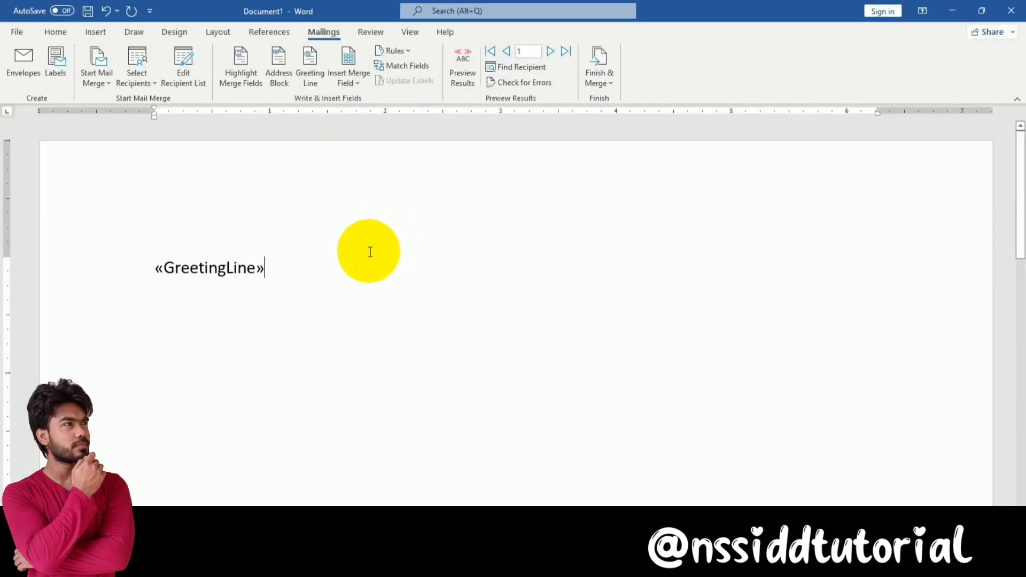
Delete the «GreetingLine» field from the letter
{"action": "double_click", "coordinate": [263, 265]}
{"action": "key", "text": "BackSpace"}
{"action": "left_click", "coordinate": [351, 83]}
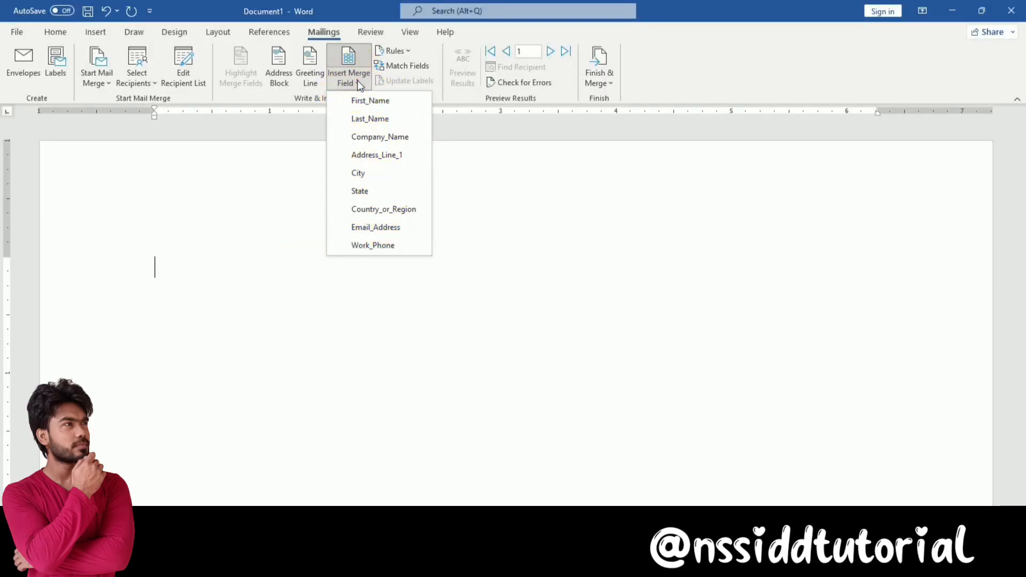
{"action": "left_click", "coordinate": [358, 80]}
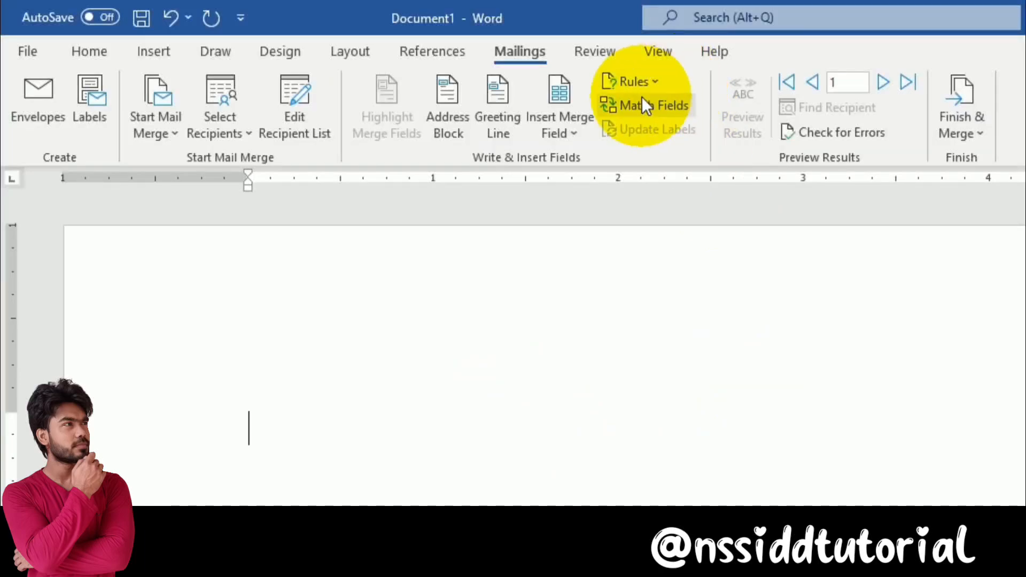
Add a Skip Record If rule: First_Name Equal to the first recipient's first name
{"action": "left_click", "coordinate": [648, 85]}
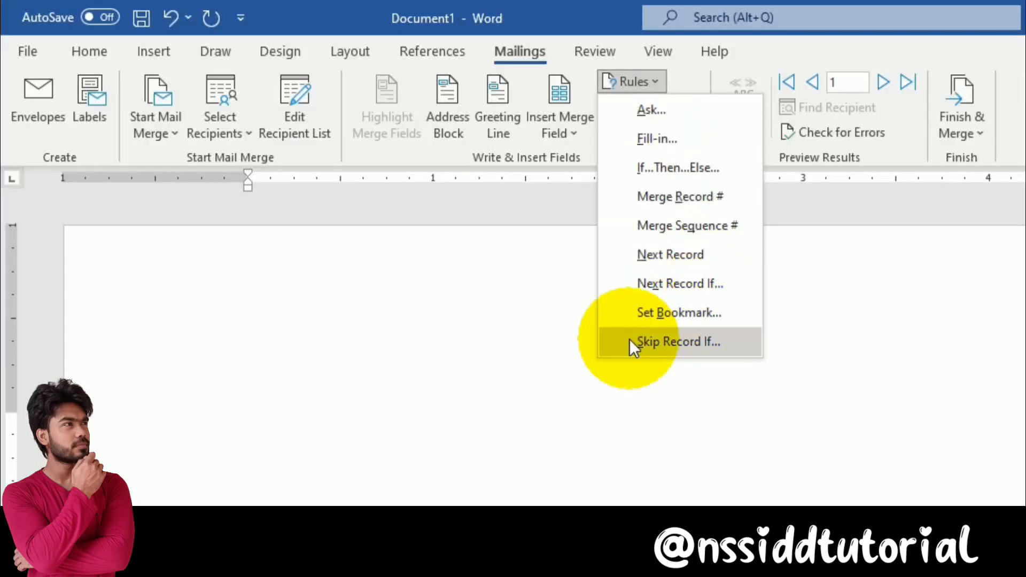
{"action": "left_click", "coordinate": [748, 341]}
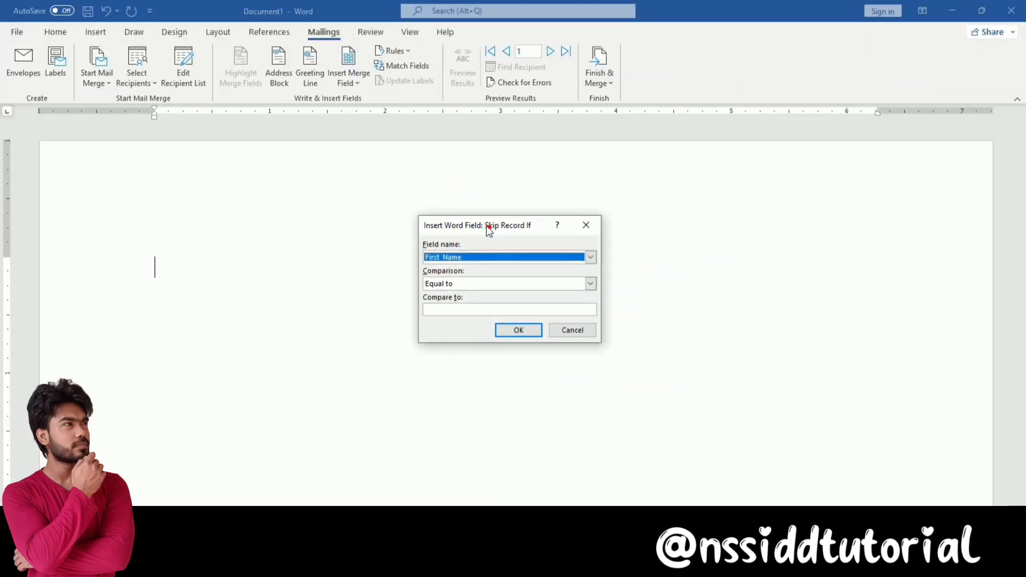
{"action": "left_click_drag", "start_coordinate": [490, 228], "coordinate": [484, 227]}
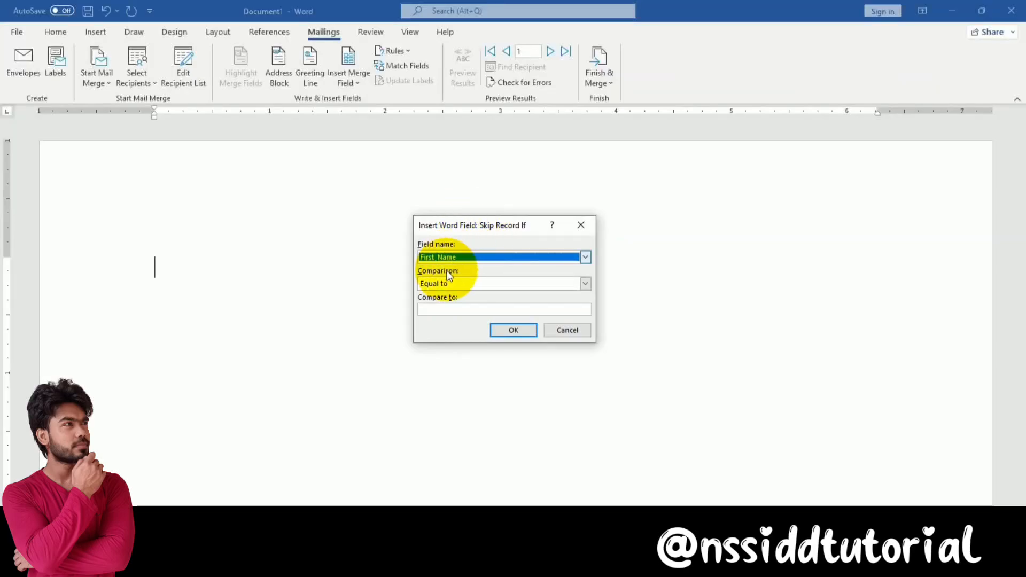
{"action": "left_click", "coordinate": [445, 309]}
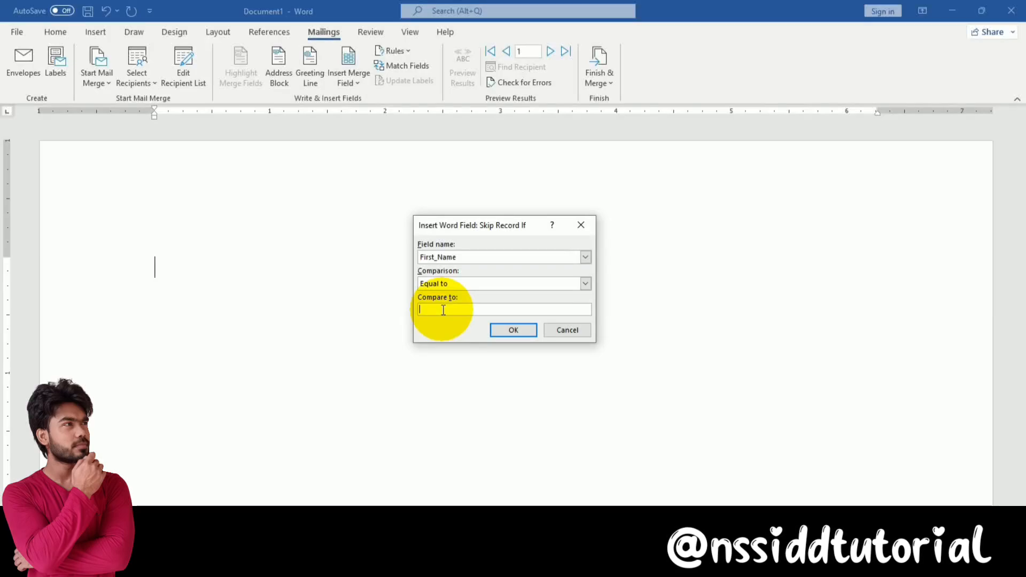
{"action": "type", "text": "Sunil"}
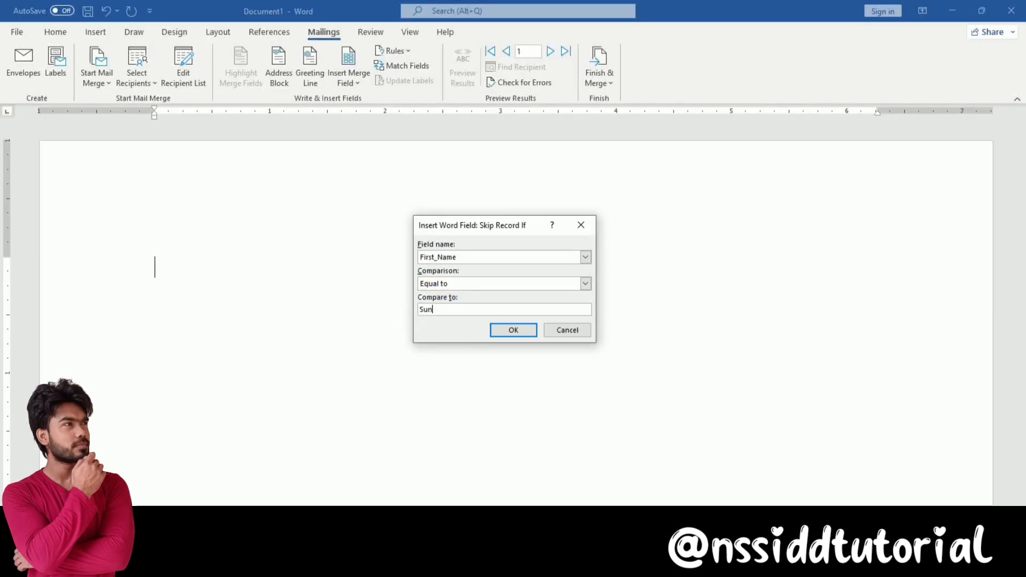
{"action": "left_click", "coordinate": [514, 330]}
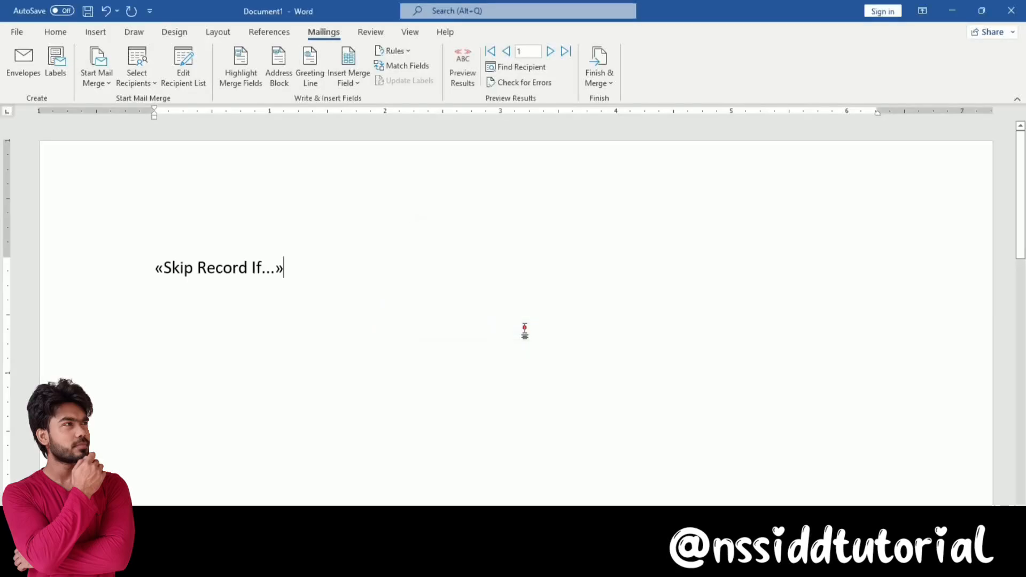
Test-merge all records into a new document, then close the empty merged letters
{"action": "left_click", "coordinate": [601, 83]}
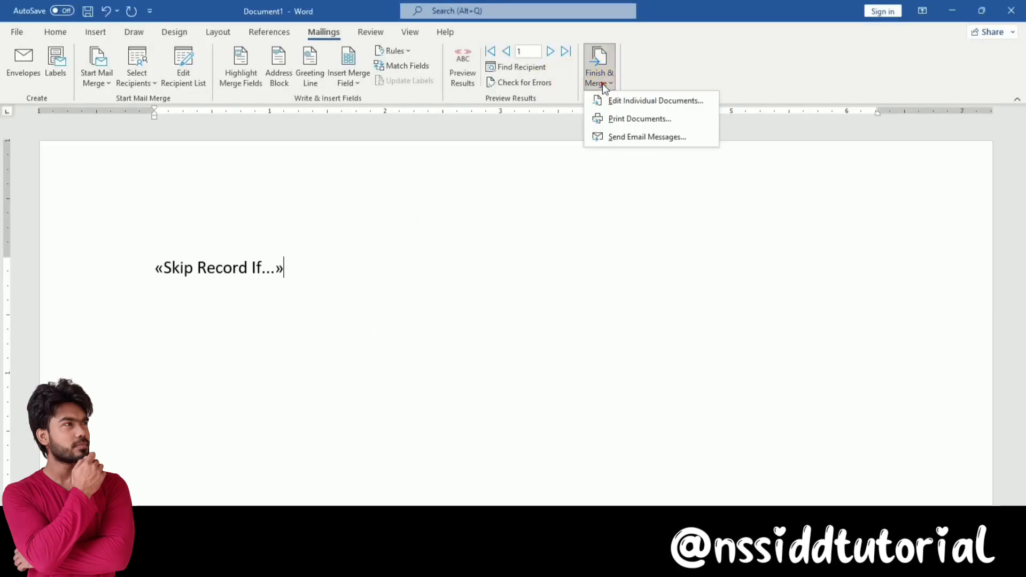
{"action": "left_click", "coordinate": [643, 104]}
{"action": "left_click", "coordinate": [509, 318]}
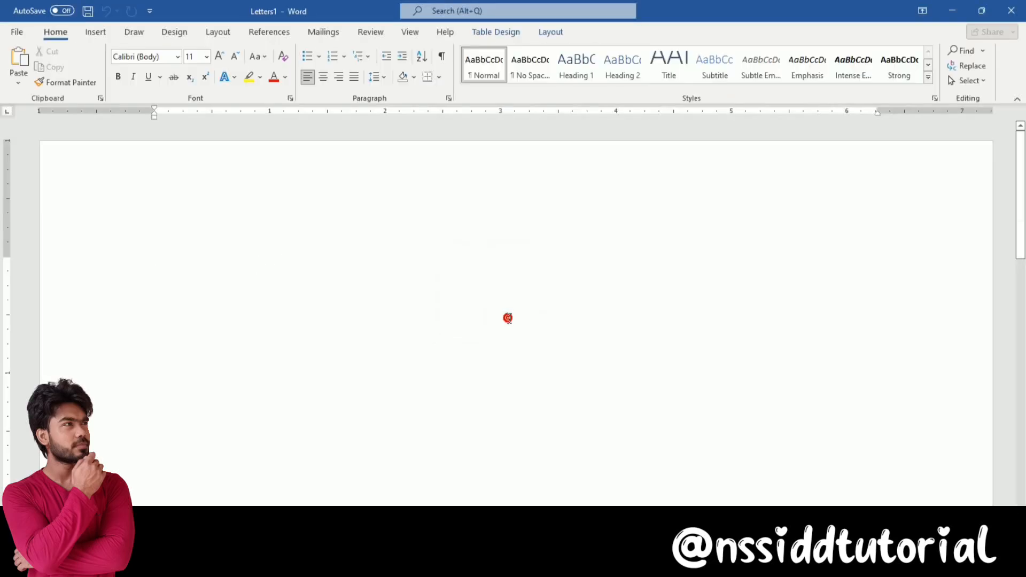
{"action": "scroll", "coordinate": [499, 319], "scroll_direction": "up", "scroll_amount": 10}
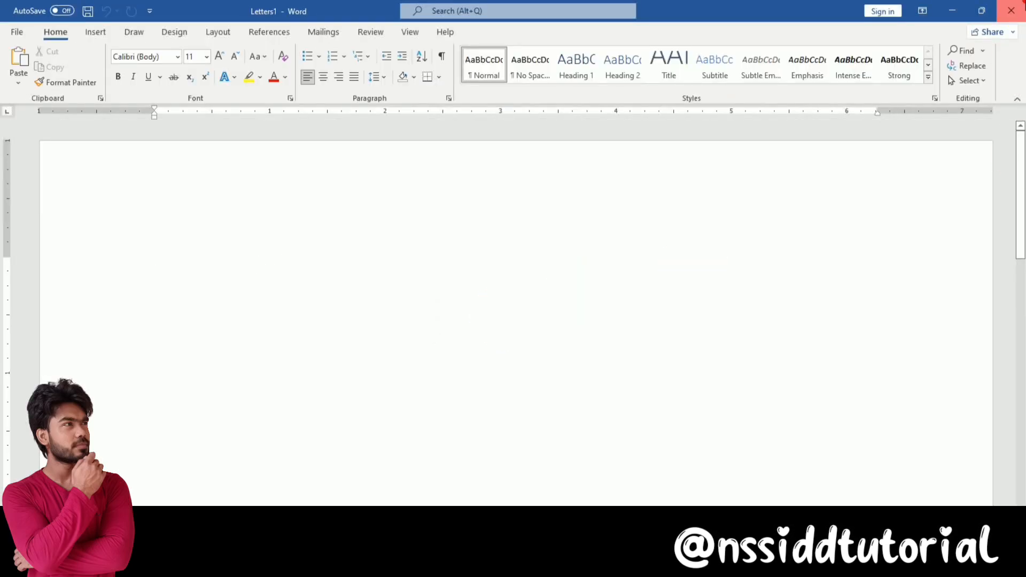
{"action": "left_click", "coordinate": [1011, 11]}
Insert First_Name, Last_Name and Company_Name fields after the skip rule
{"action": "left_click", "coordinate": [356, 84]}
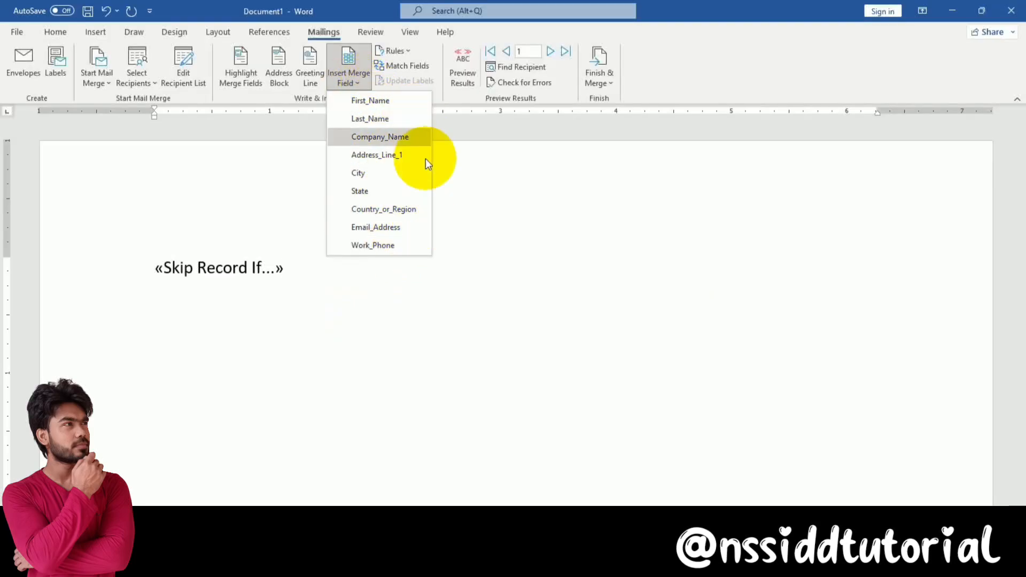
{"action": "left_click", "coordinate": [390, 109]}
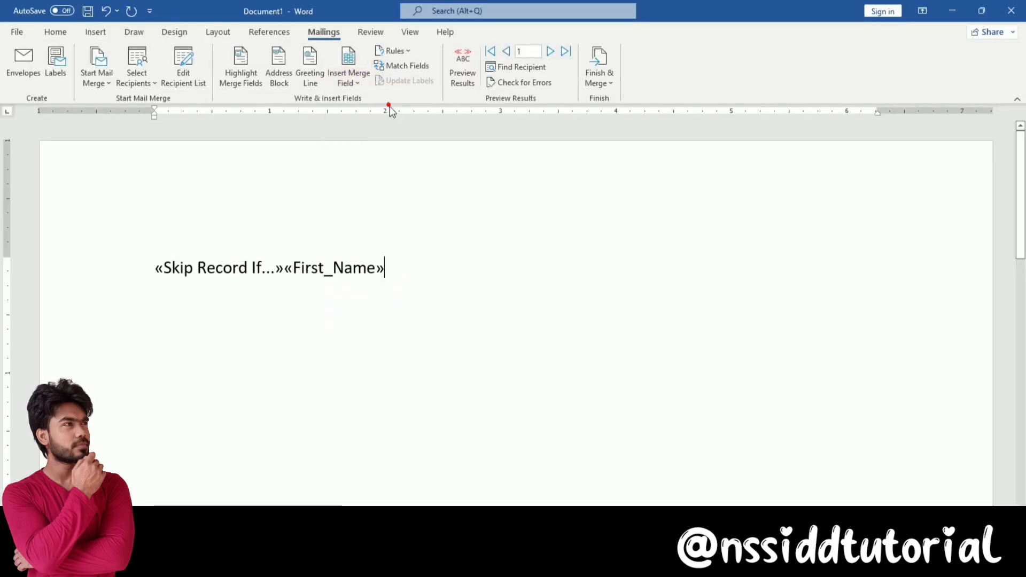
{"action": "left_click", "coordinate": [357, 84]}
{"action": "left_click", "coordinate": [376, 118]}
{"action": "left_click", "coordinate": [362, 76]}
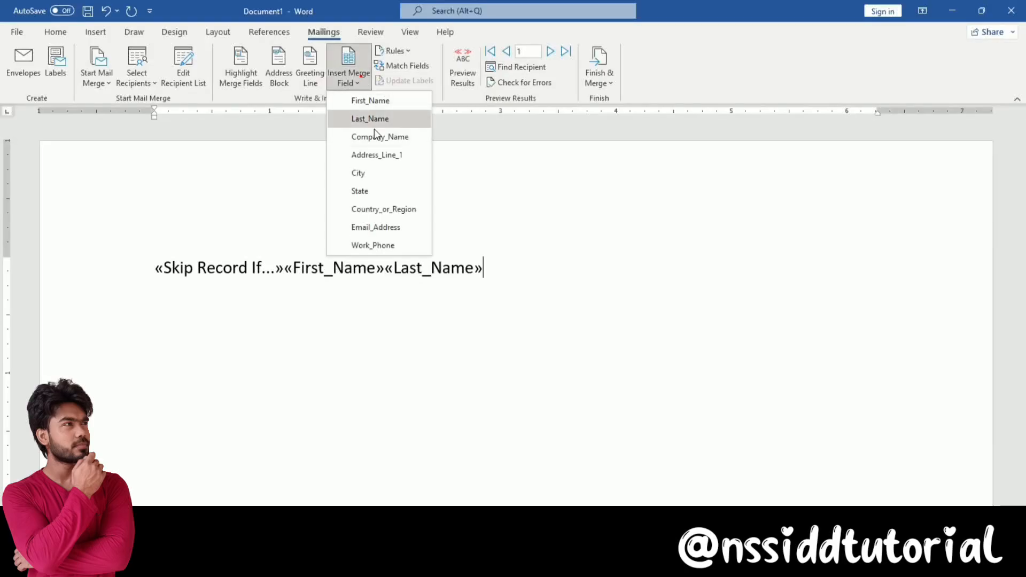
{"action": "left_click", "coordinate": [377, 135]}
{"action": "left_click", "coordinate": [354, 81]}
{"action": "left_click", "coordinate": [598, 194]}
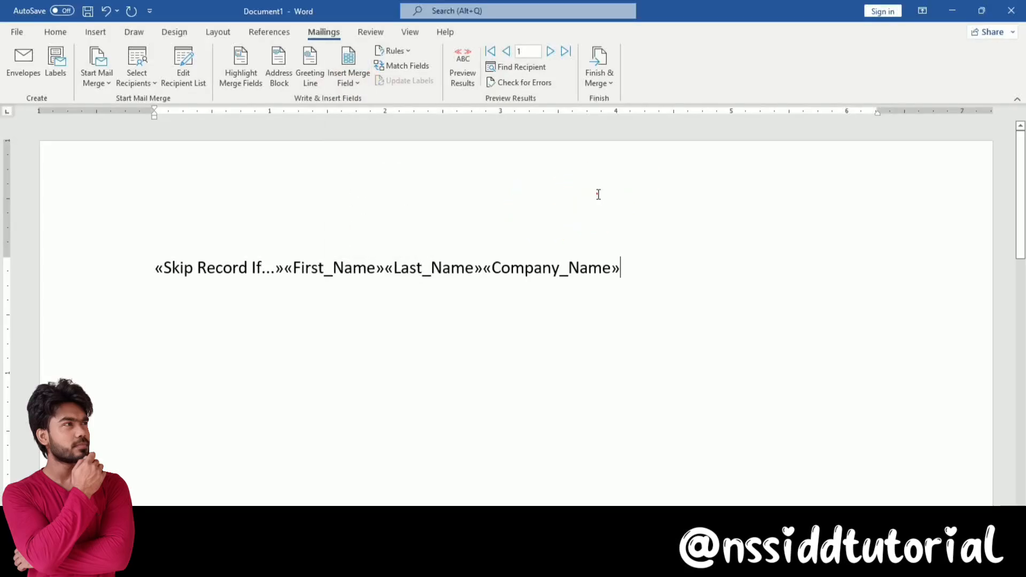
Merge all records into new letters and confirm the matching recipient was skipped
{"action": "left_click", "coordinate": [605, 78]}
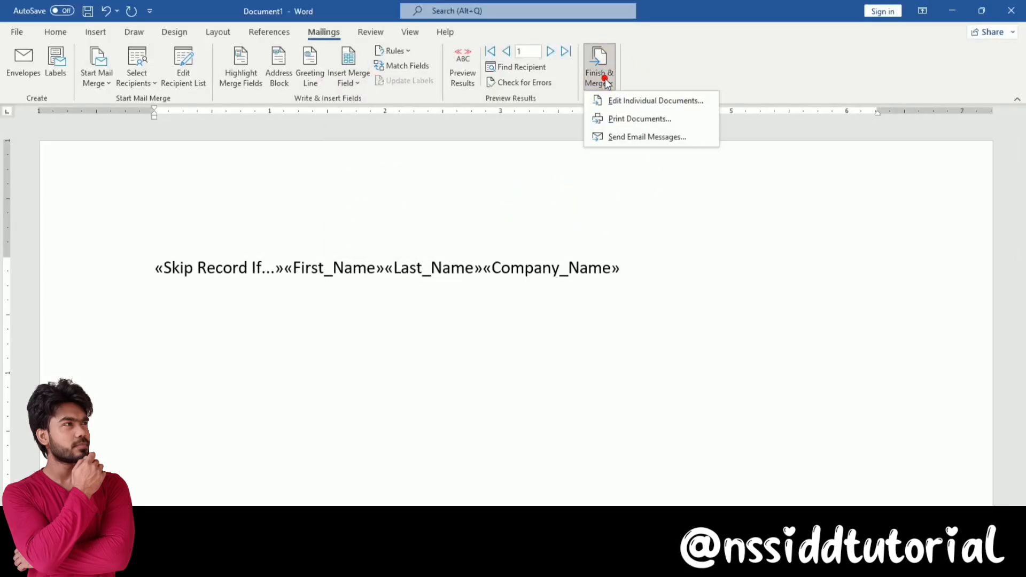
{"action": "left_click", "coordinate": [655, 101]}
{"action": "left_click", "coordinate": [499, 324]}
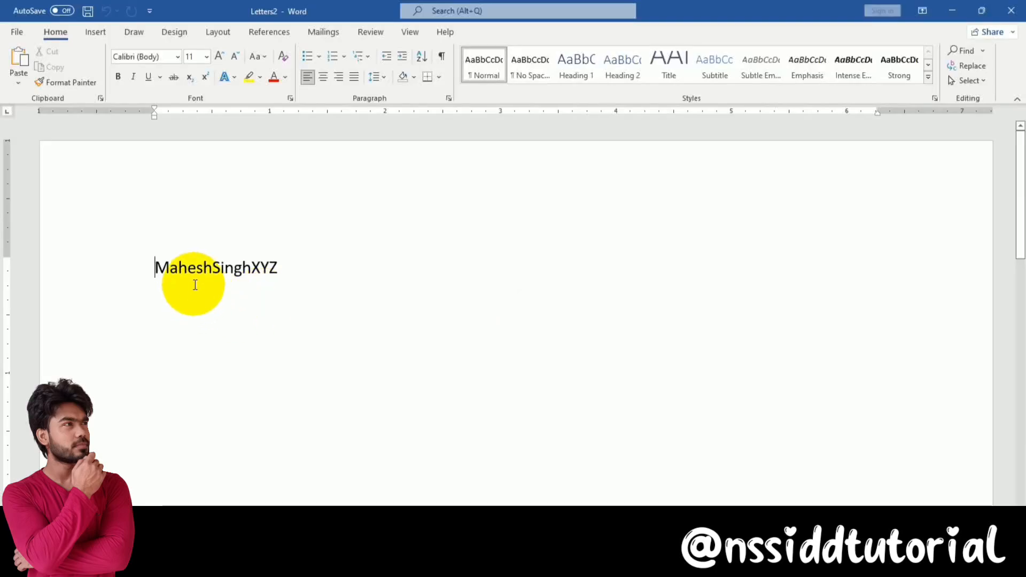
{"action": "scroll", "coordinate": [195, 285], "scroll_direction": "down", "scroll_amount": 15}
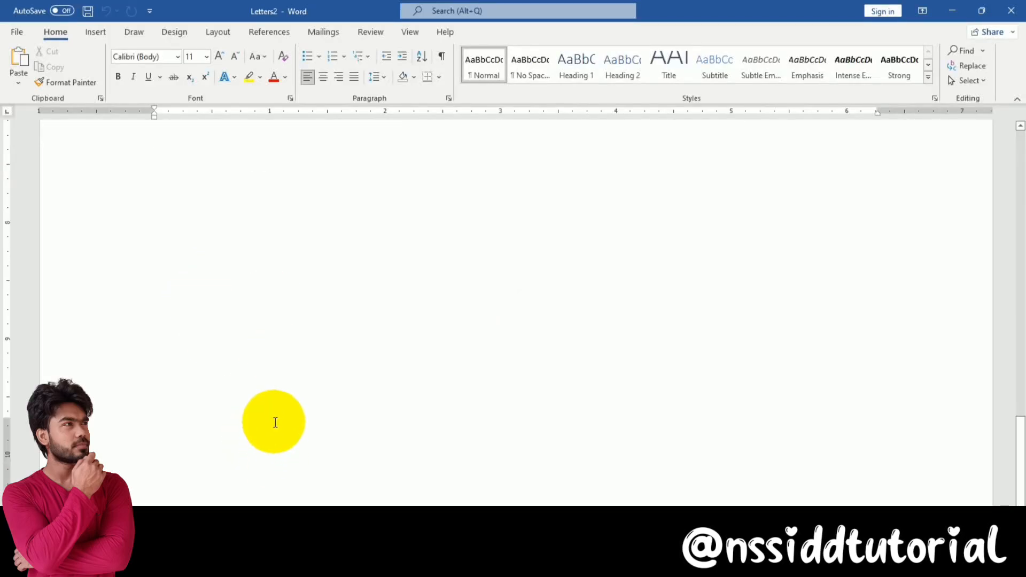
{"action": "scroll", "coordinate": [275, 422], "scroll_direction": "up", "scroll_amount": 15}
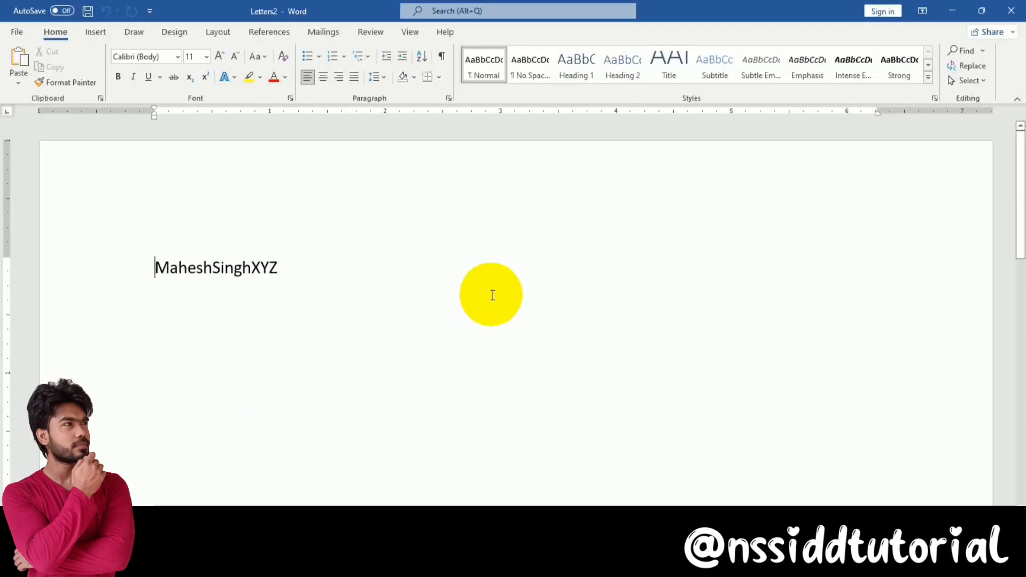
Close the merged letters and delete the entire line of merge fields from the letter
{"action": "left_click", "coordinate": [1011, 11]}
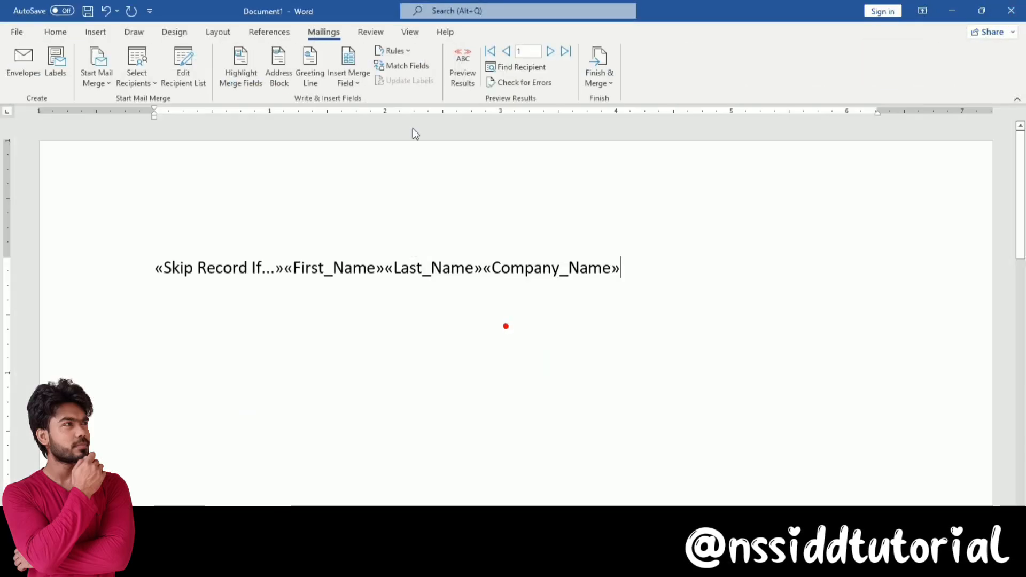
{"action": "left_click", "coordinate": [406, 52]}
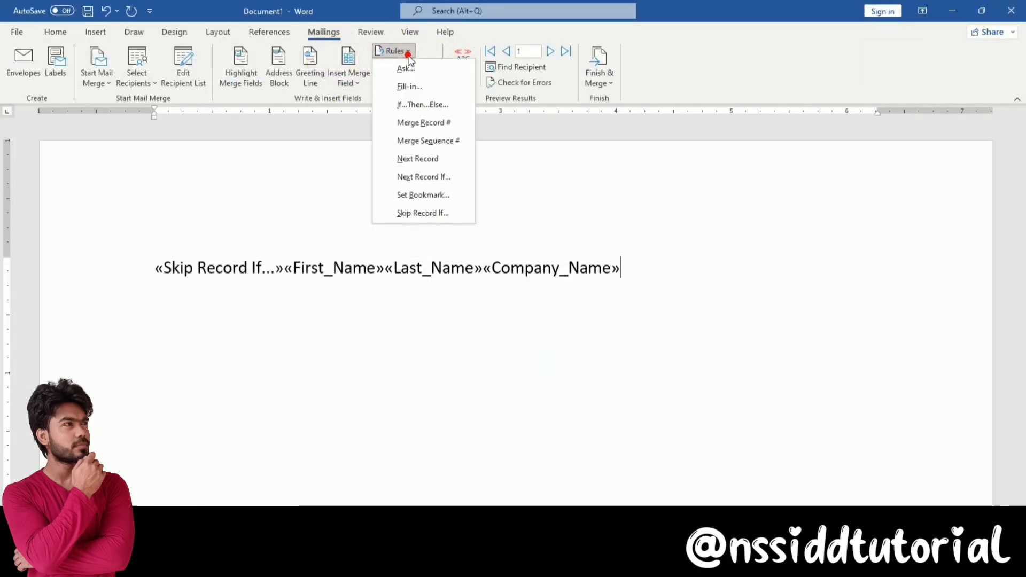
{"action": "left_click", "coordinate": [662, 295]}
{"action": "left_click", "coordinate": [713, 289]}
{"action": "left_click", "coordinate": [157, 267]}
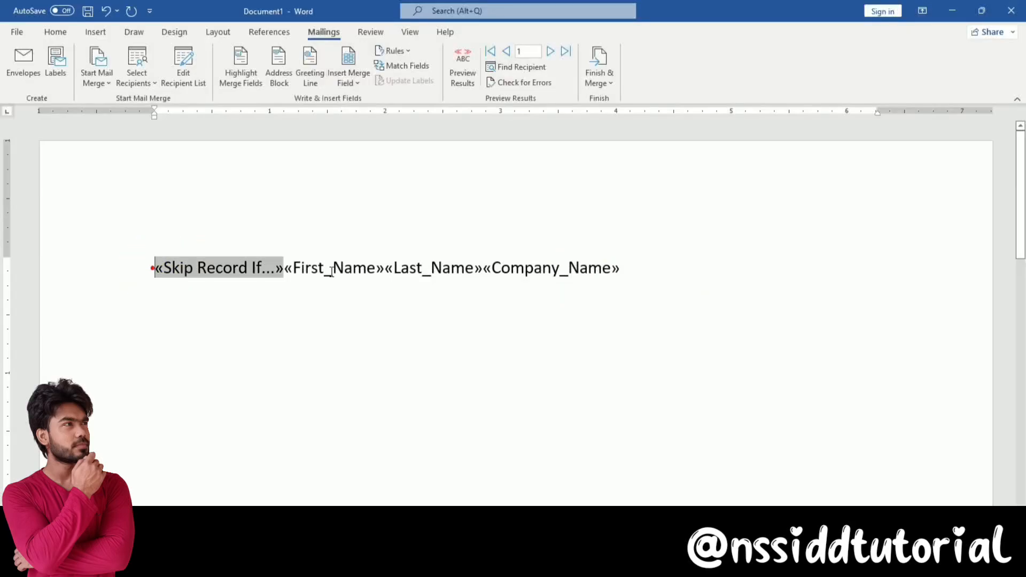
{"action": "key", "text": "ctrl+a"}
{"action": "key", "text": "Delete"}
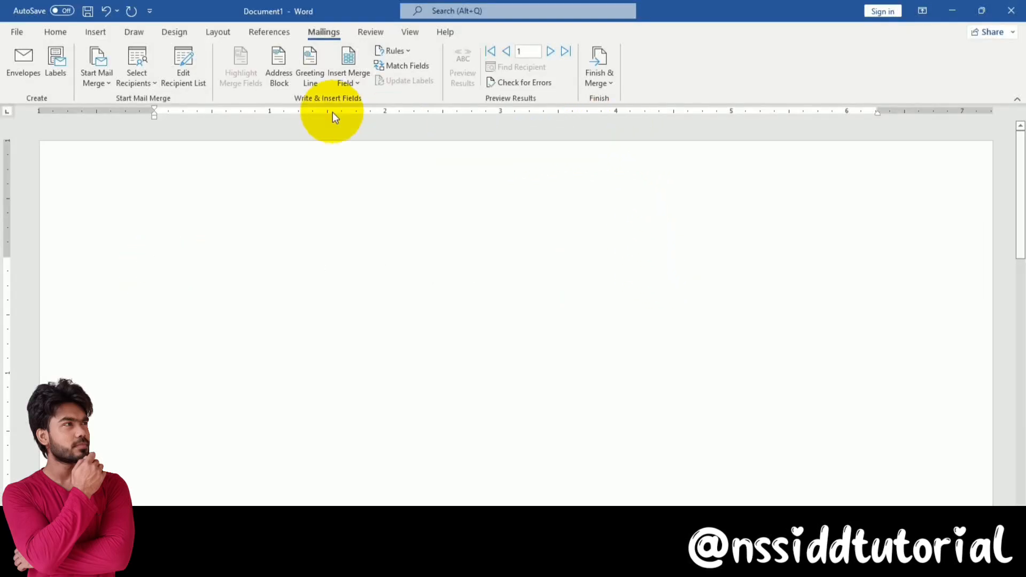
Insert «First_Name» and, on the line below, «Last_Name»
{"action": "left_click", "coordinate": [345, 80]}
{"action": "left_click", "coordinate": [366, 102]}
{"action": "left_click", "coordinate": [359, 84]}
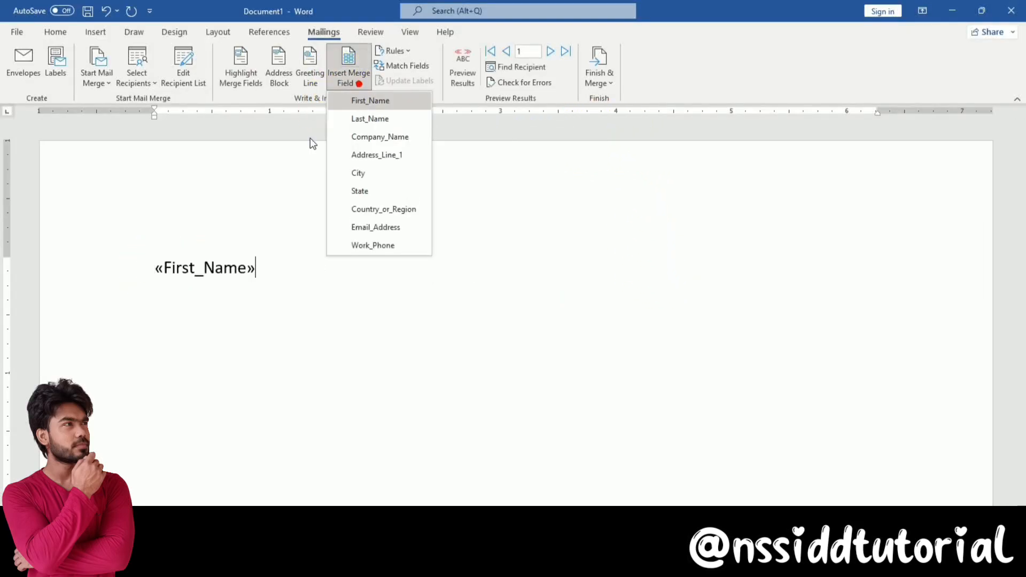
{"action": "left_click", "coordinate": [286, 277]}
{"action": "left_click", "coordinate": [287, 277]}
{"action": "key", "text": "Return"}
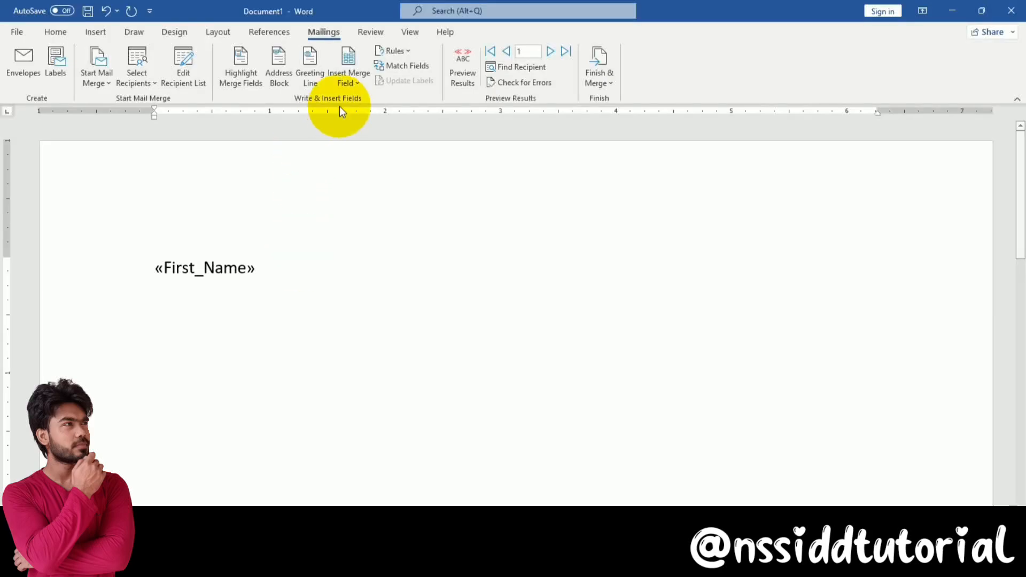
{"action": "left_click", "coordinate": [351, 75]}
{"action": "left_click", "coordinate": [388, 115]}
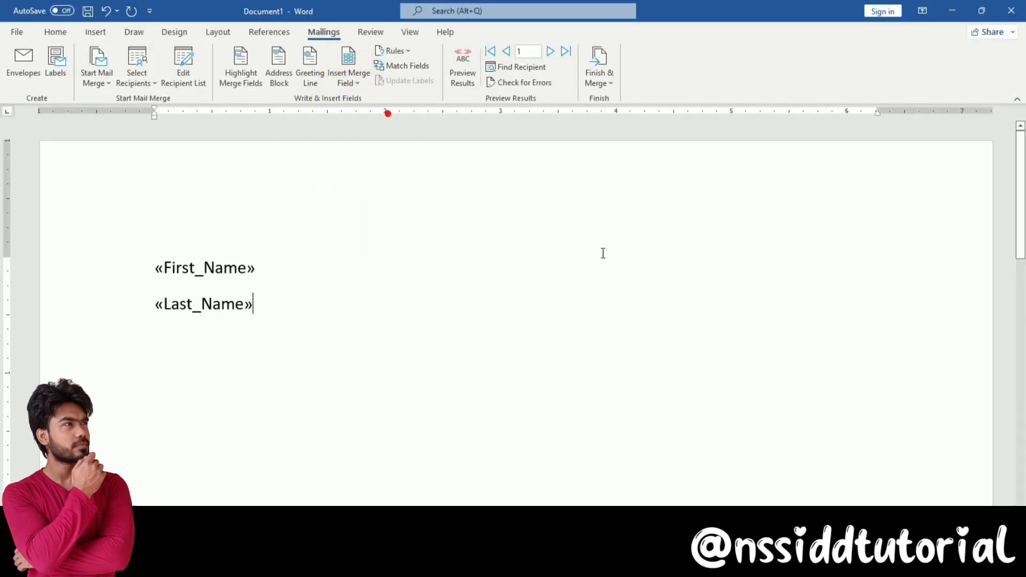
Merge all records into Letters3, review both recipients, and close it without saving
{"action": "left_click", "coordinate": [599, 80]}
{"action": "left_click", "coordinate": [634, 98]}
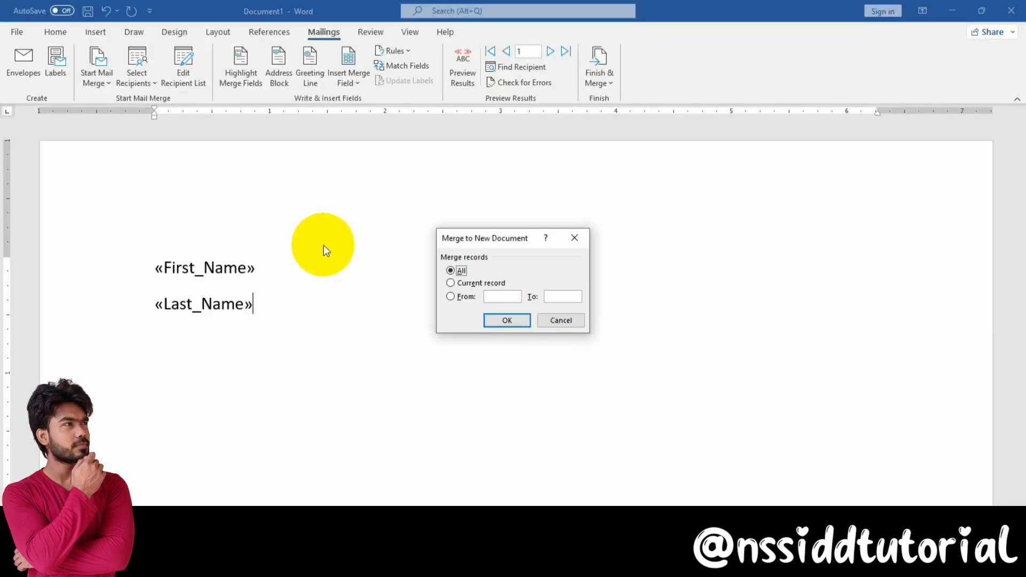
{"action": "left_click", "coordinate": [517, 324]}
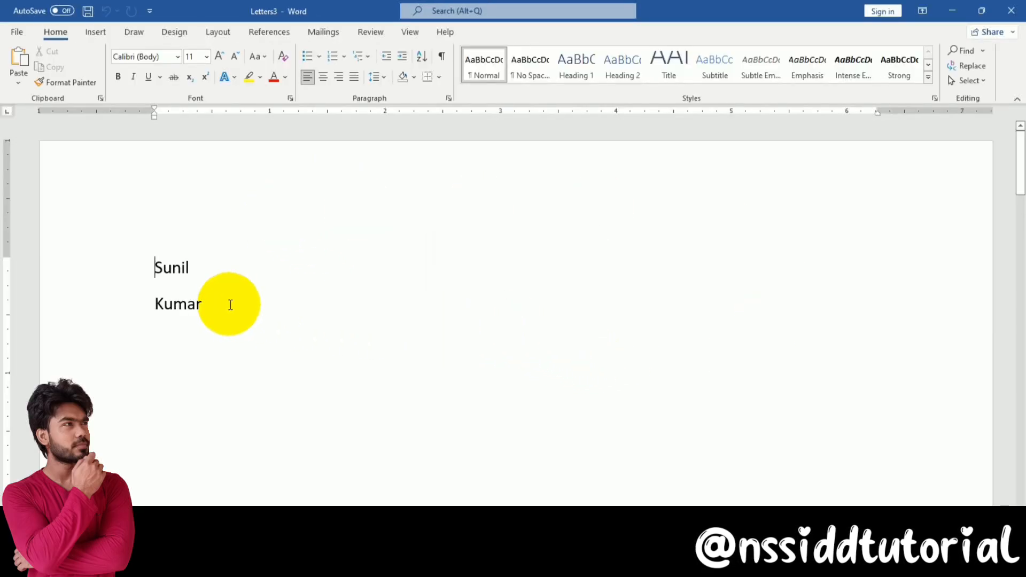
{"action": "scroll", "coordinate": [243, 309], "scroll_direction": "down", "scroll_amount": 15}
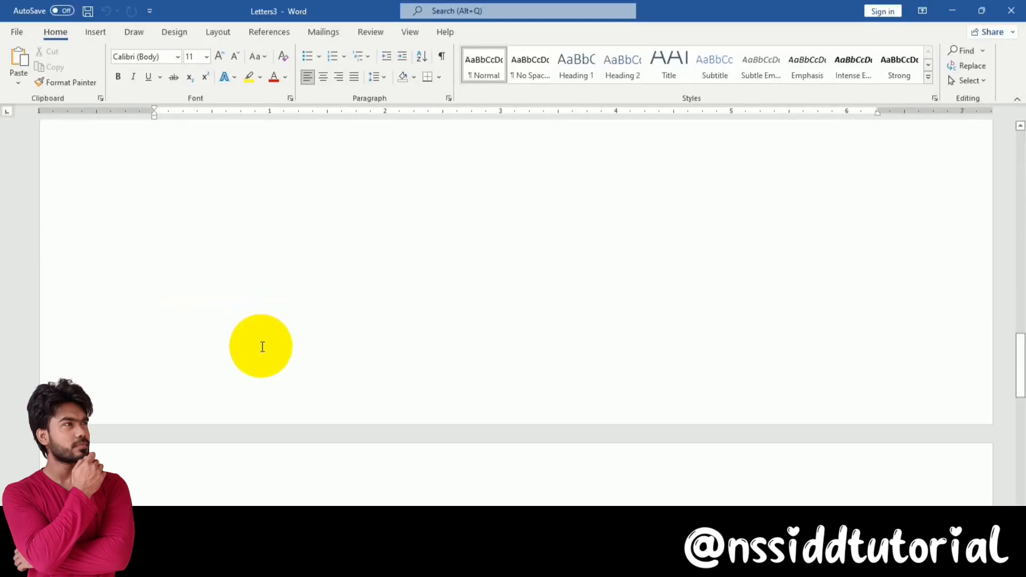
{"action": "scroll", "coordinate": [262, 347], "scroll_direction": "down", "scroll_amount": 5}
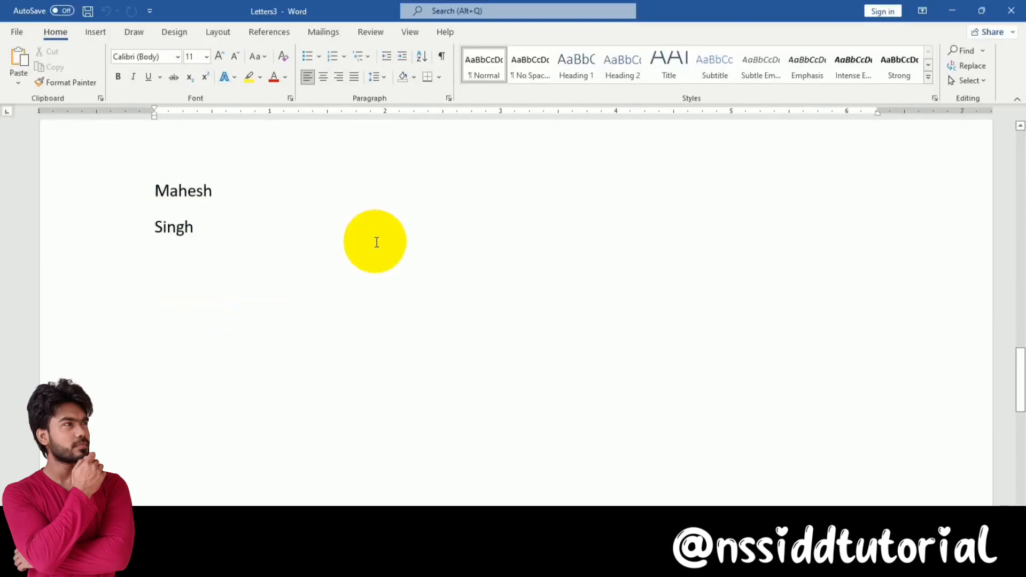
{"action": "scroll", "coordinate": [377, 243], "scroll_direction": "up", "scroll_amount": 5}
{"action": "left_click", "coordinate": [1011, 10]}
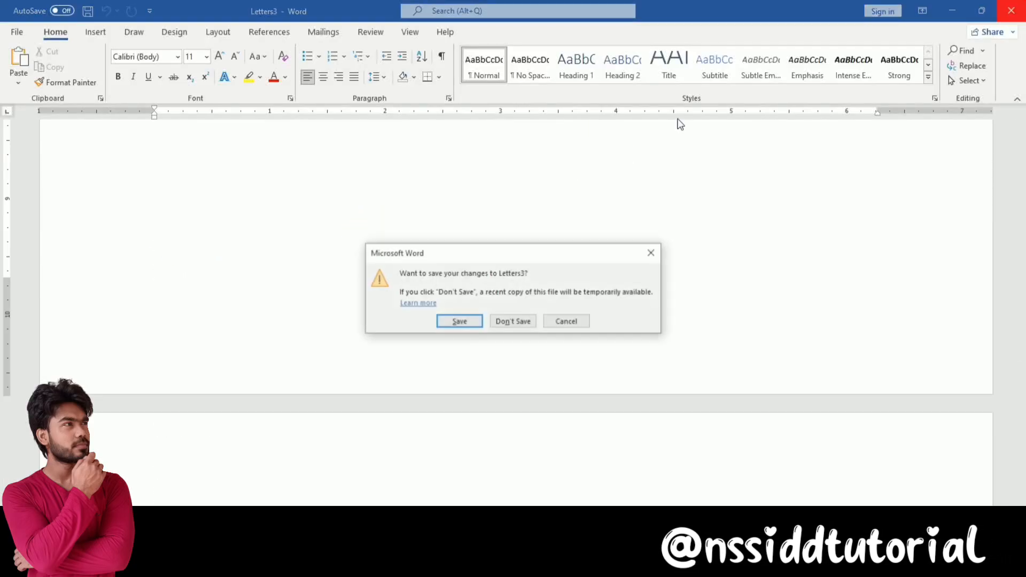
{"action": "left_click", "coordinate": [511, 323]}
{"action": "left_click", "coordinate": [389, 51]}
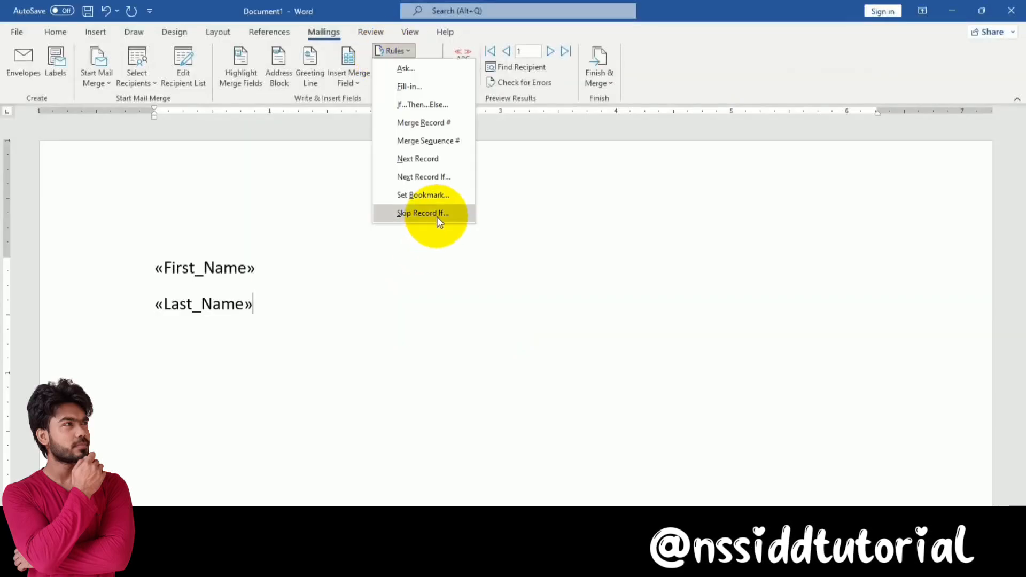
Insert an If...Then...Else rule after «Last_Name» that adds Hello when First_Name equals the chosen recipient's first name
{"action": "left_click", "coordinate": [429, 214]}
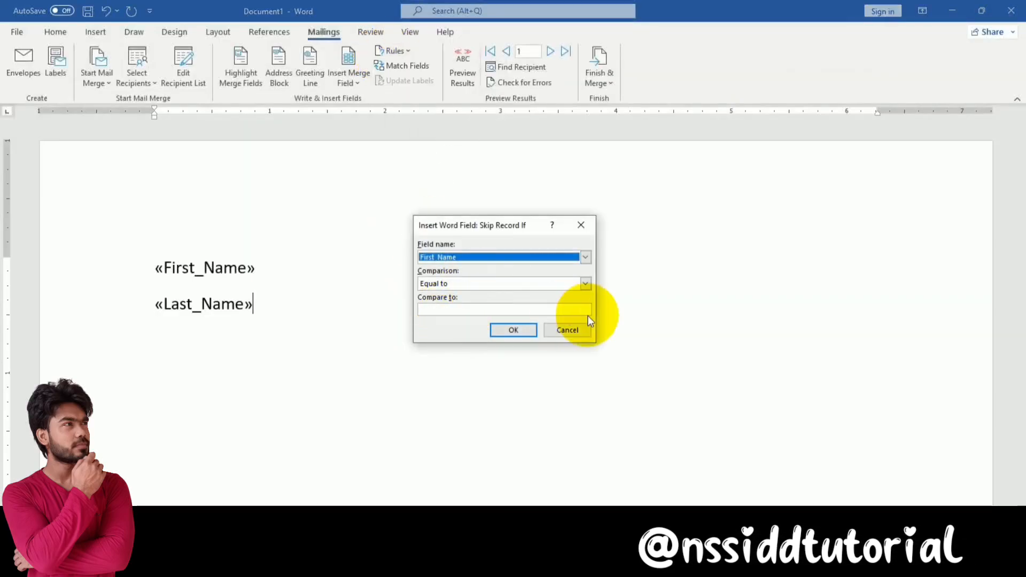
{"action": "left_click", "coordinate": [568, 330]}
{"action": "left_click", "coordinate": [395, 51]}
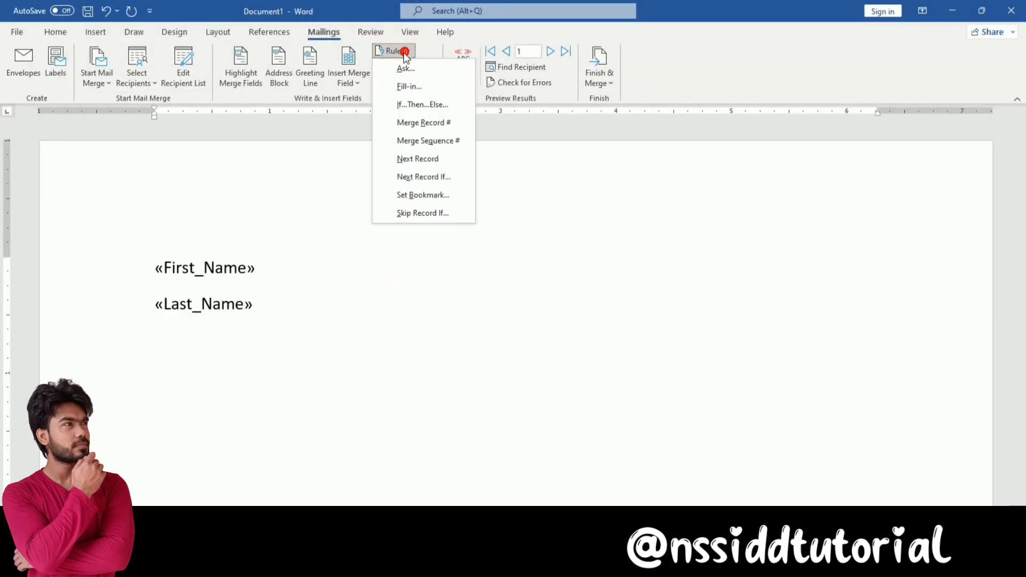
{"action": "left_click", "coordinate": [429, 110]}
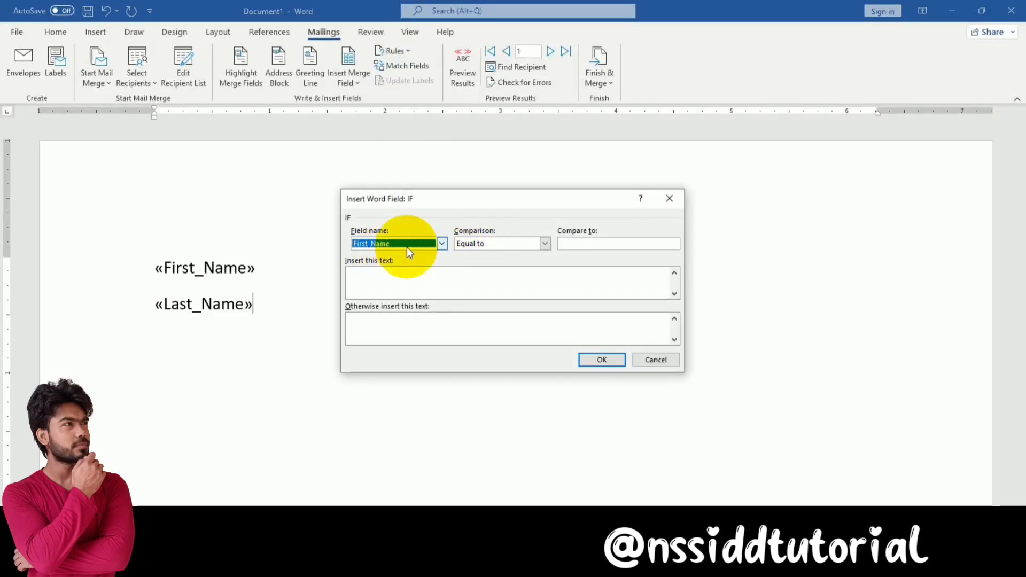
{"action": "left_click", "coordinate": [591, 247]}
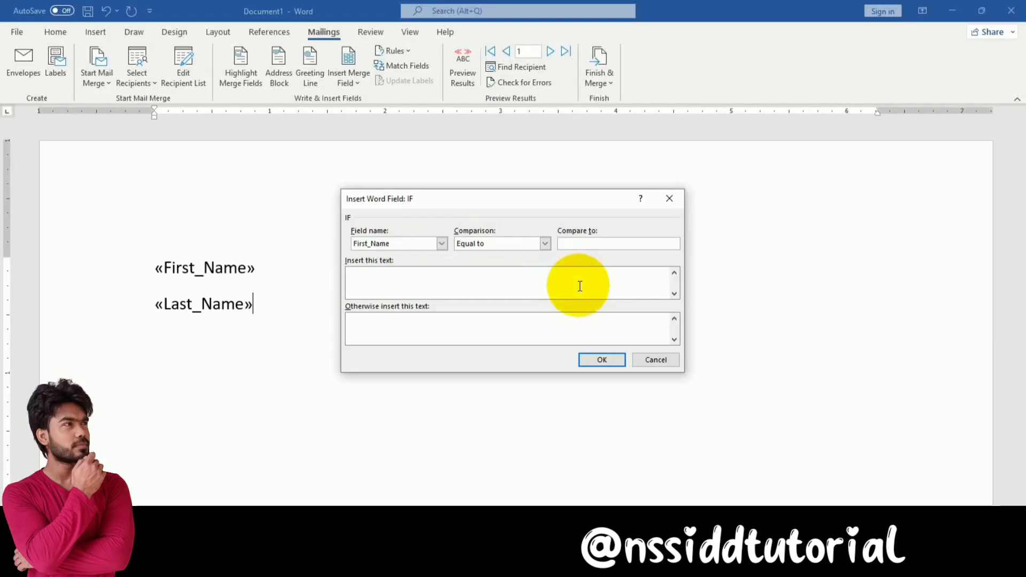
{"action": "type", "text": "Mahesh"}
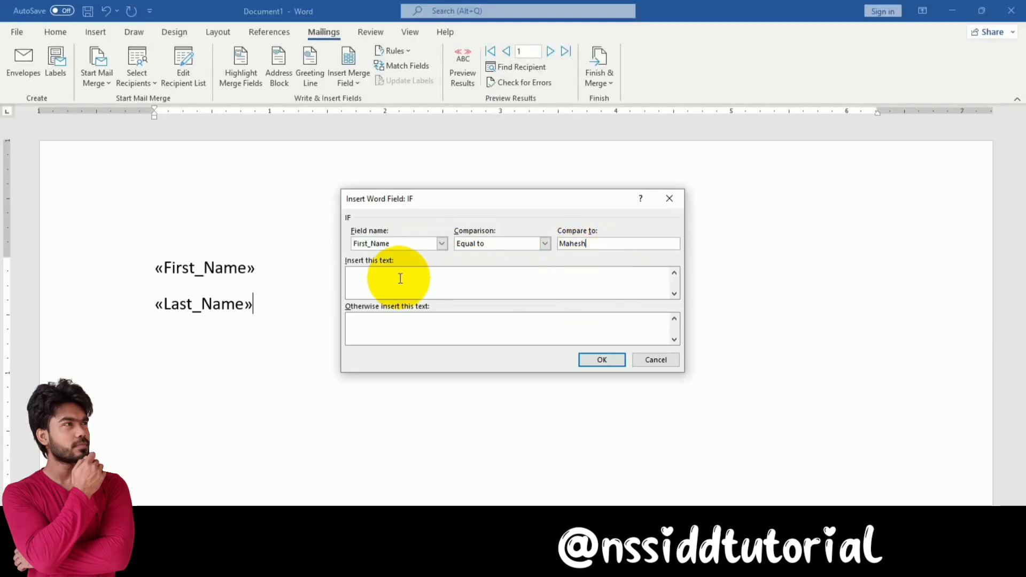
{"action": "left_click", "coordinate": [378, 283]}
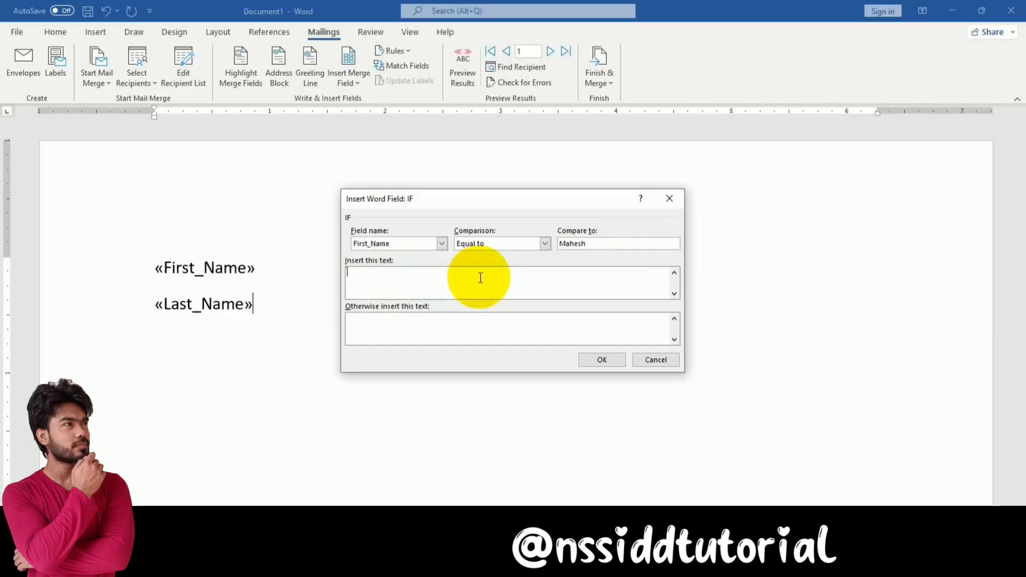
{"action": "type", "text": "Hello"}
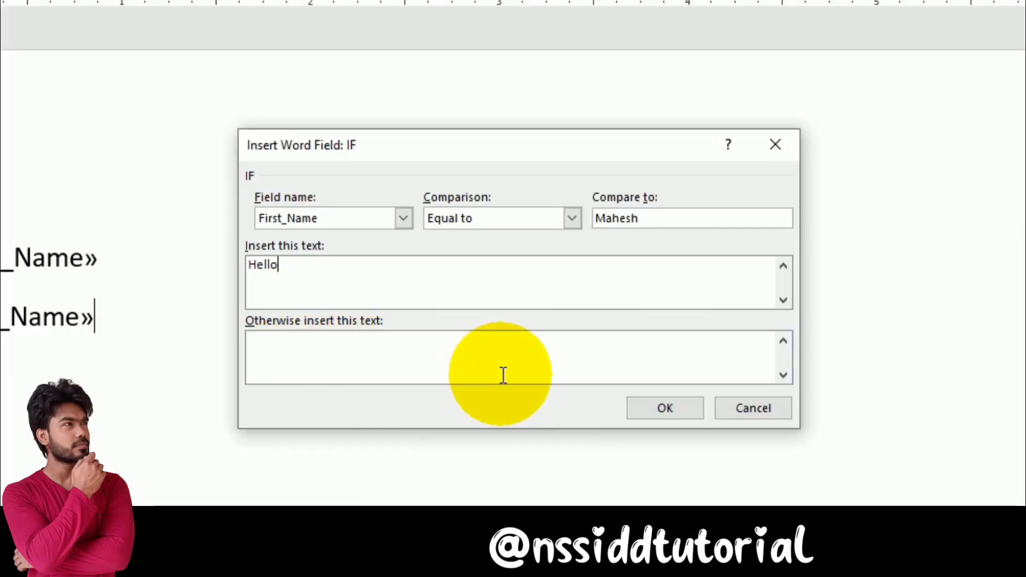
{"action": "left_click", "coordinate": [659, 414]}
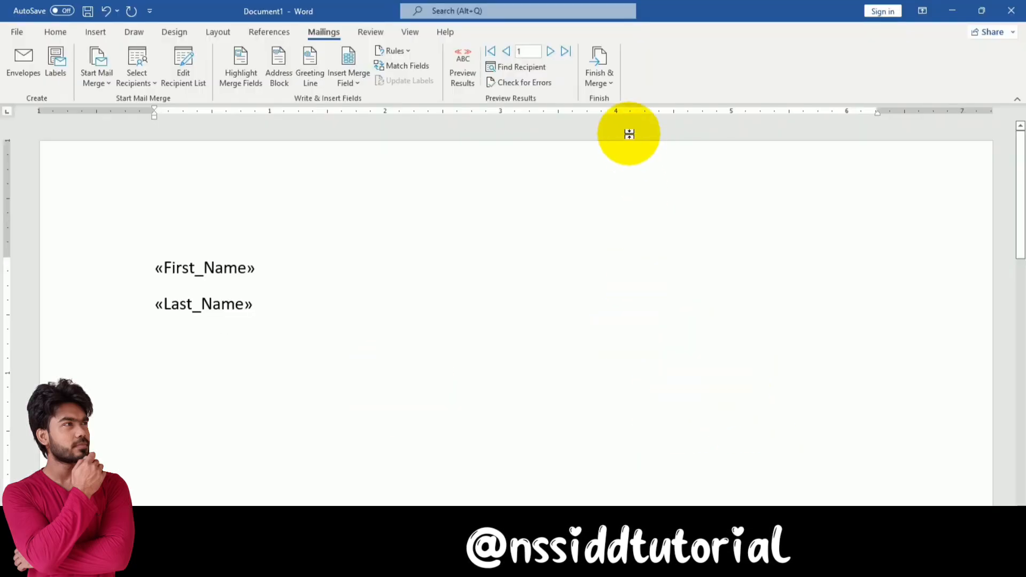
Merge all records into new letters (Letters4) and check that Hello follows only the matching recipient's last name
{"action": "left_click", "coordinate": [614, 82]}
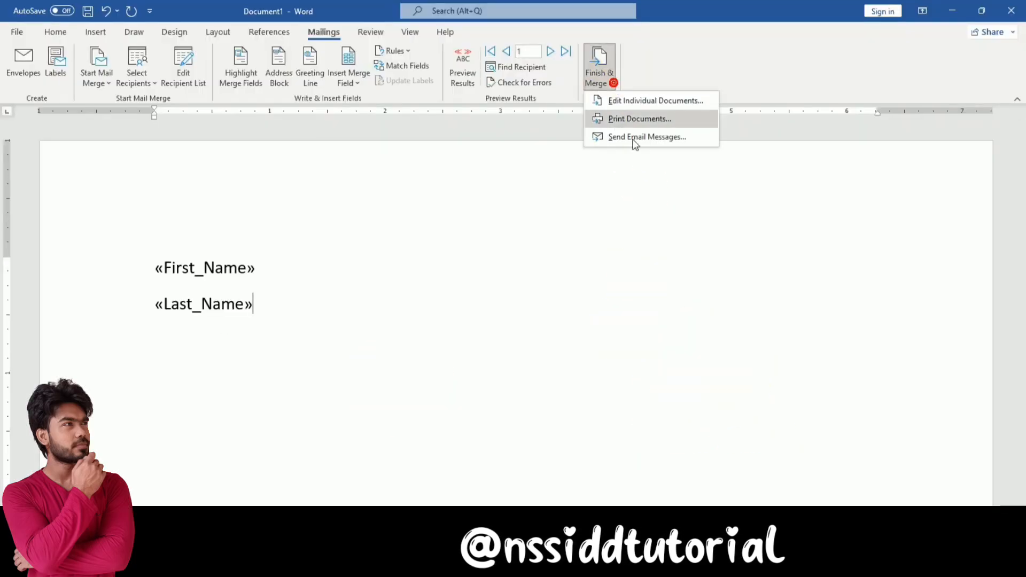
{"action": "left_click", "coordinate": [665, 106]}
{"action": "left_click", "coordinate": [506, 320]}
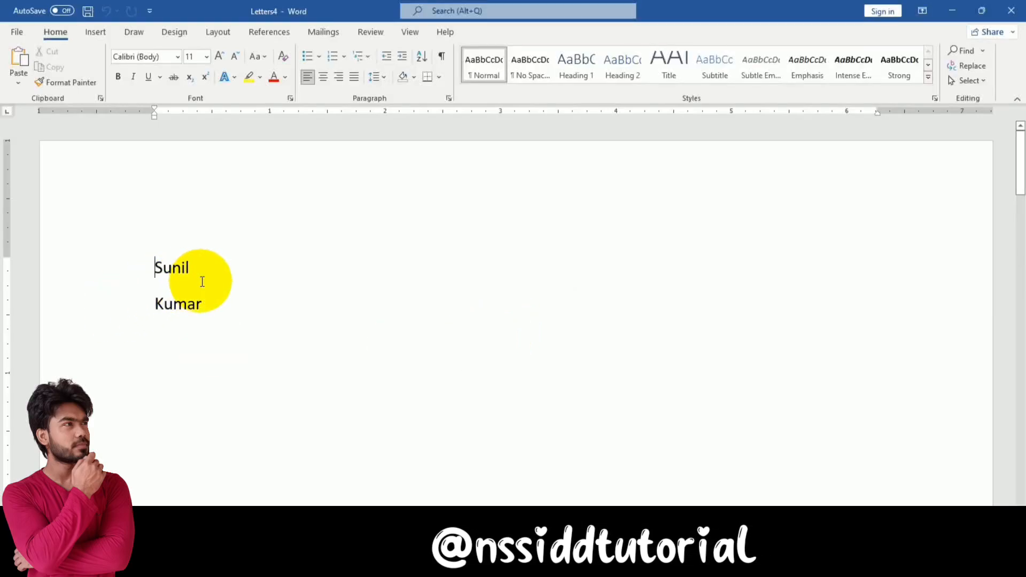
{"action": "scroll", "coordinate": [202, 282], "scroll_direction": "down", "scroll_amount": 20}
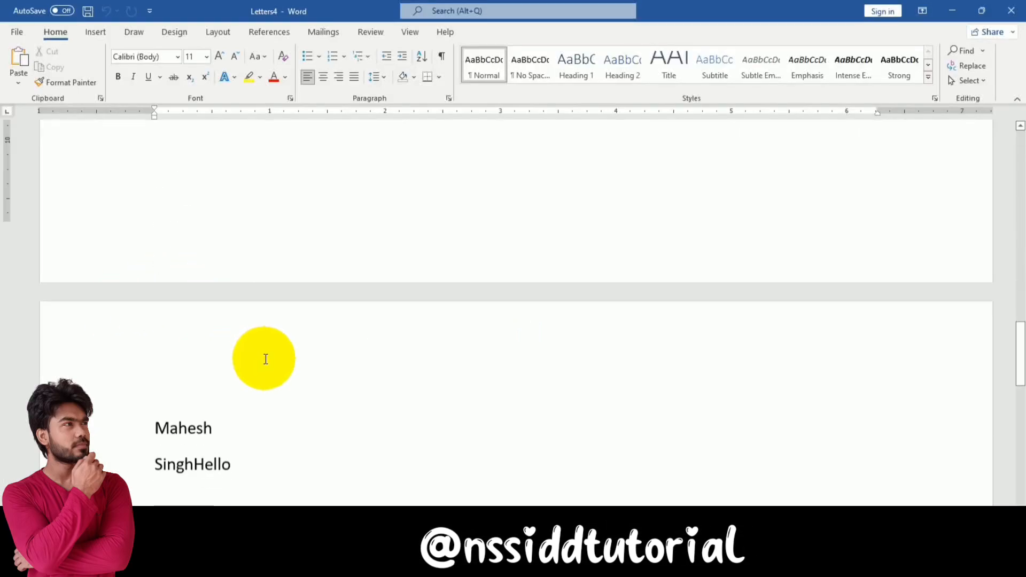
{"action": "scroll", "coordinate": [266, 359], "scroll_direction": "down", "scroll_amount": 2}
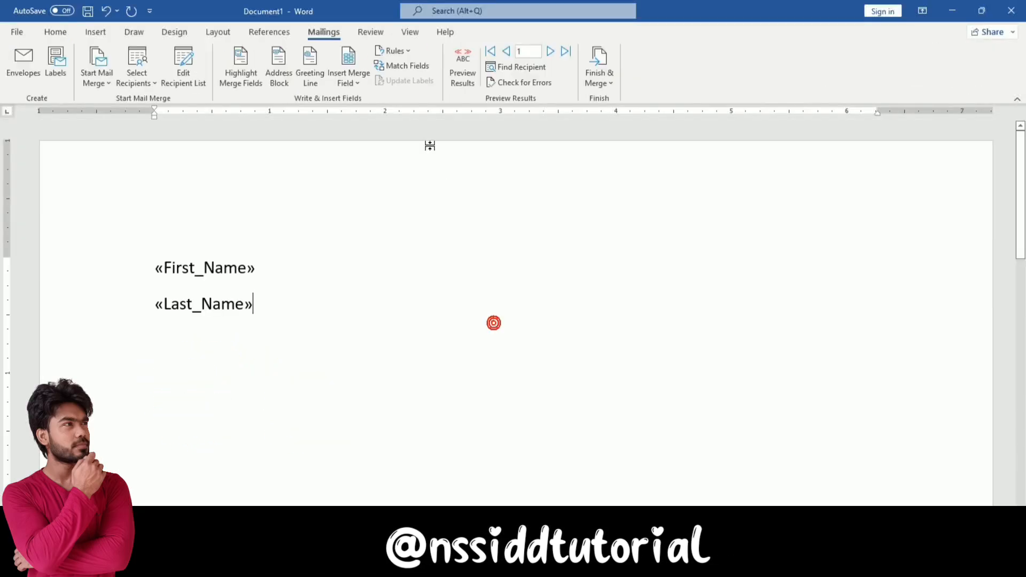
{"action": "left_click", "coordinate": [398, 52]}
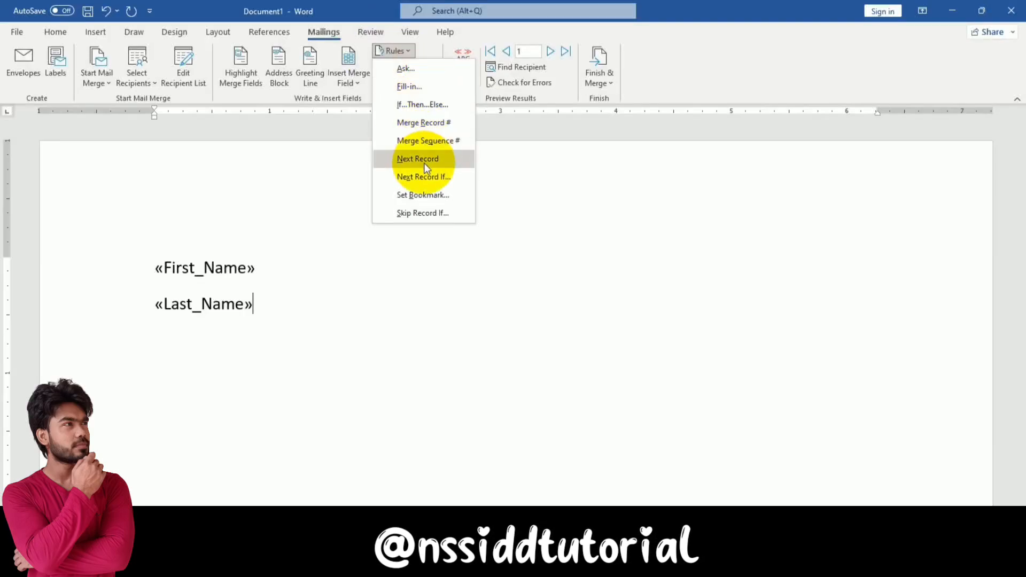
{"action": "left_click", "coordinate": [548, 276]}
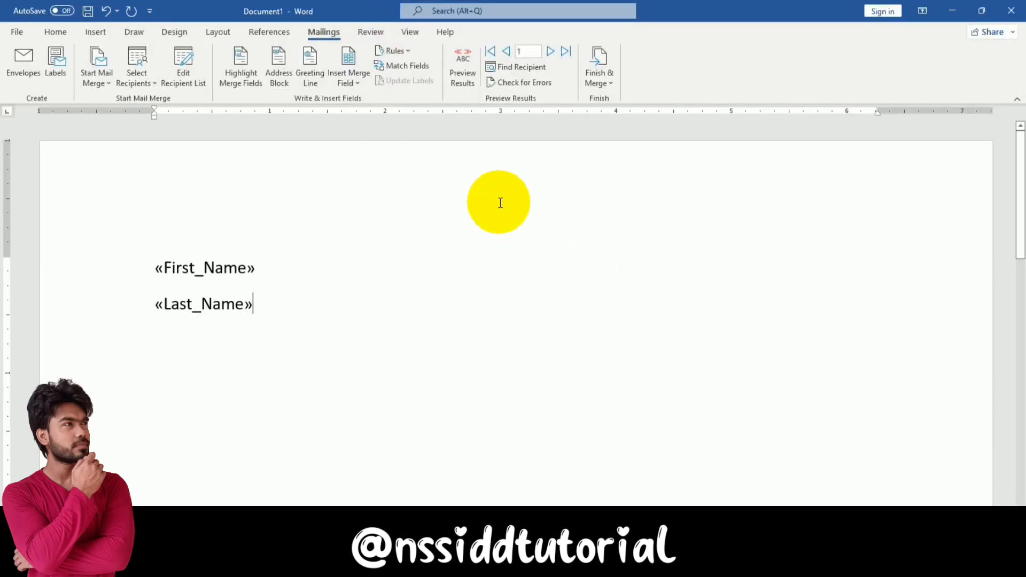
{"action": "left_click", "coordinate": [473, 82]}
{"action": "left_click", "coordinate": [473, 83]}
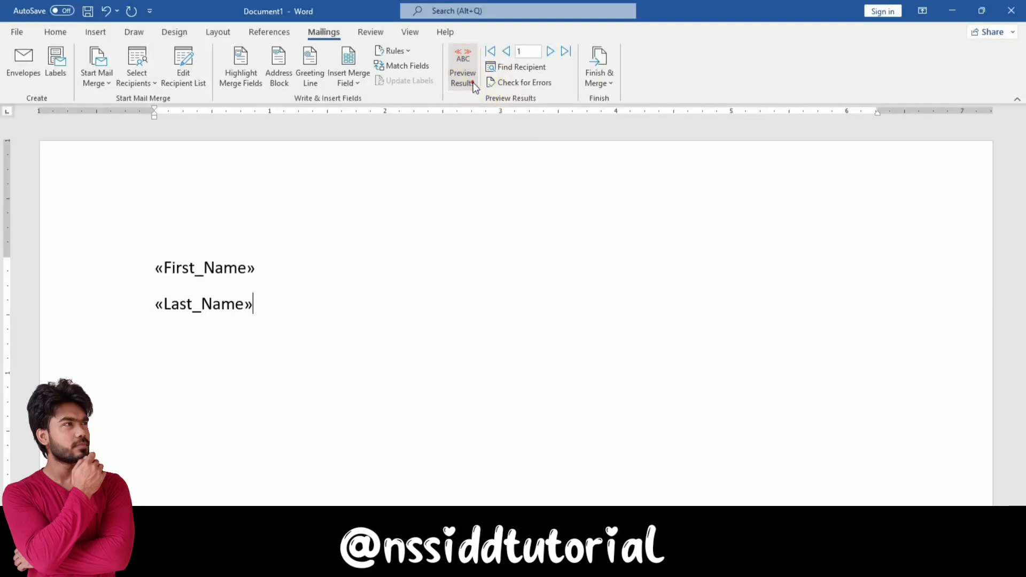
{"action": "left_click", "coordinate": [566, 51]}
{"action": "left_click", "coordinate": [491, 53]}
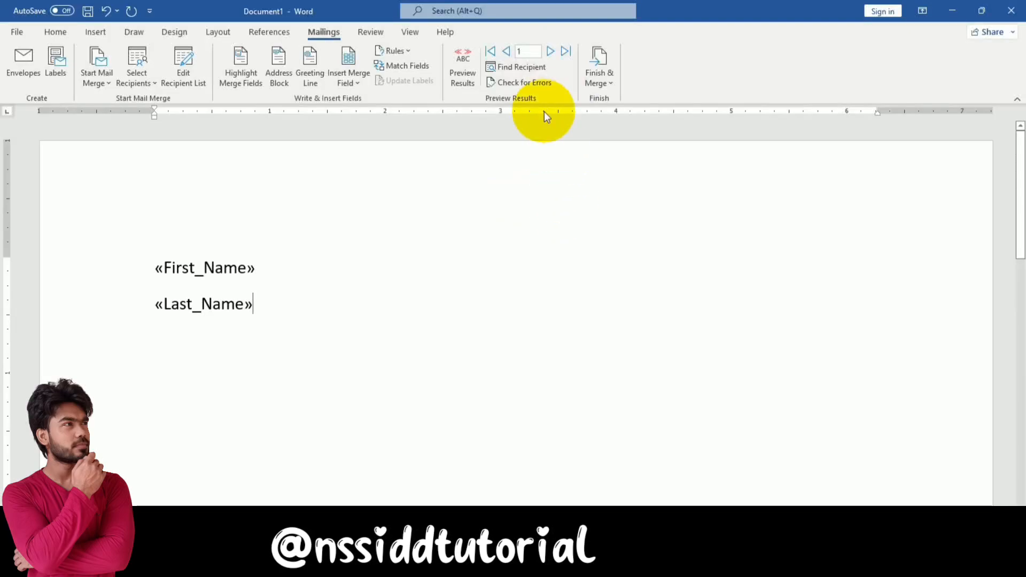
{"action": "left_click", "coordinate": [546, 85]}
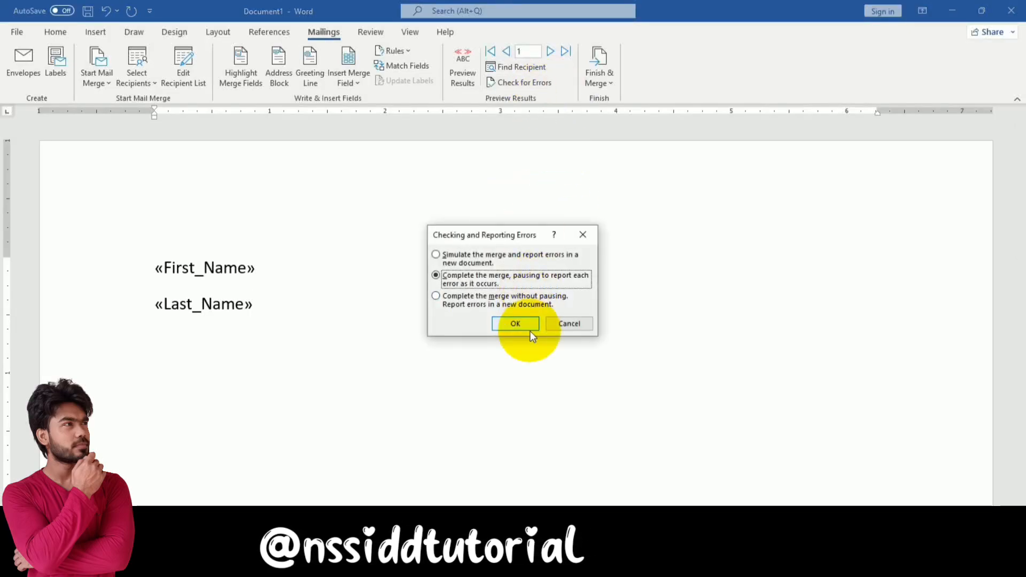
{"action": "left_click", "coordinate": [576, 326]}
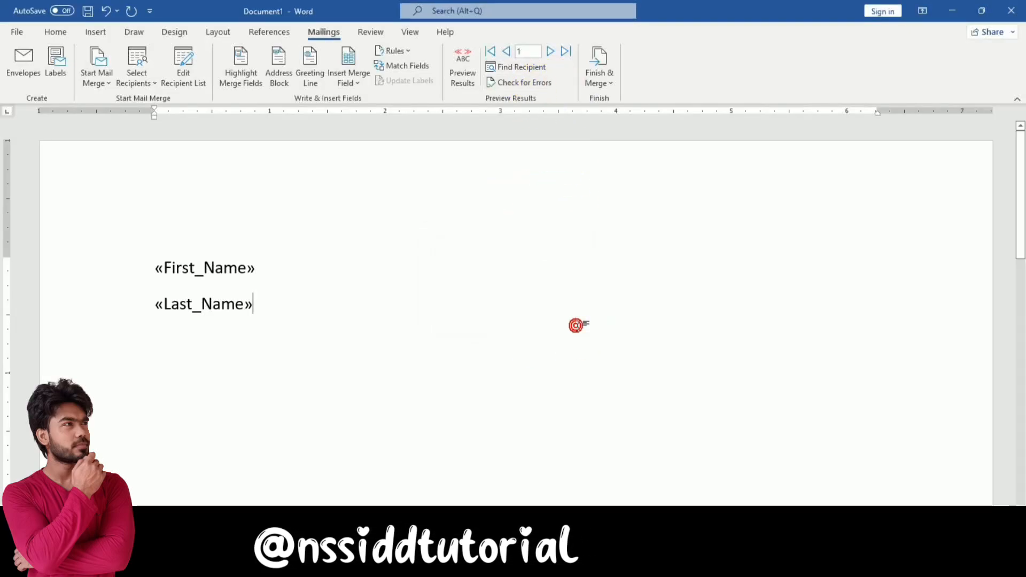
{"action": "left_click", "coordinate": [612, 87]}
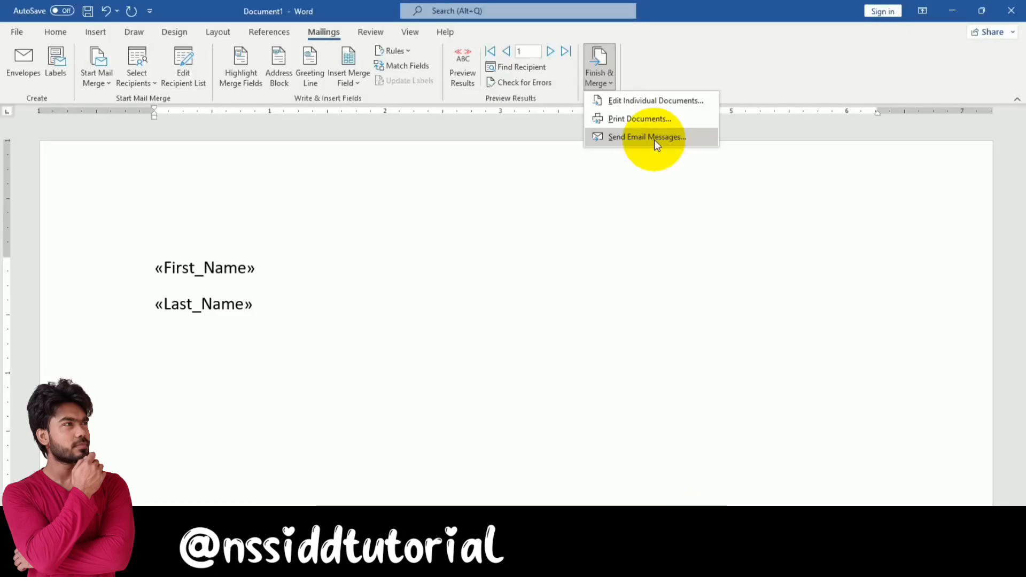
{"action": "left_click", "coordinate": [492, 280]}
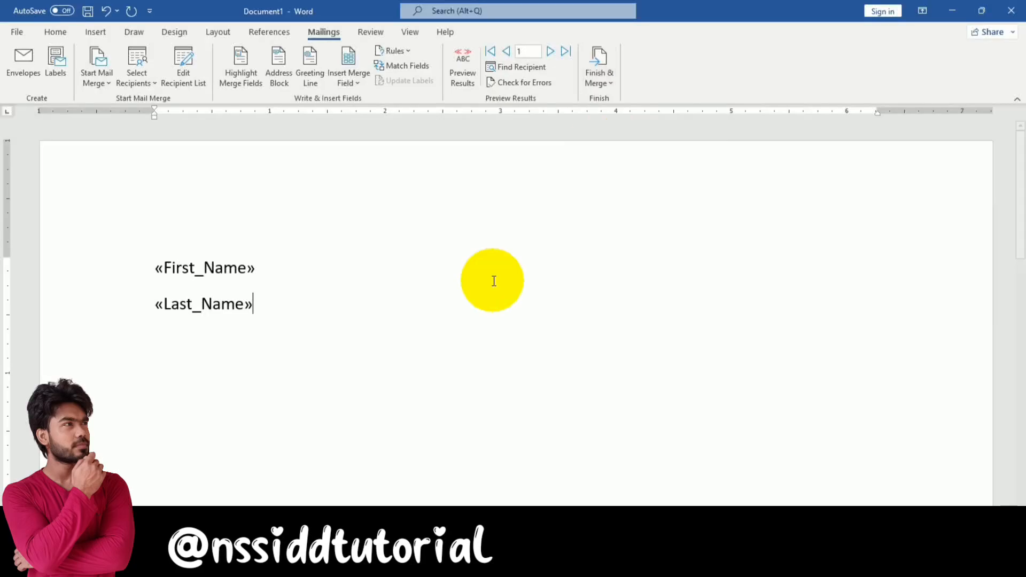